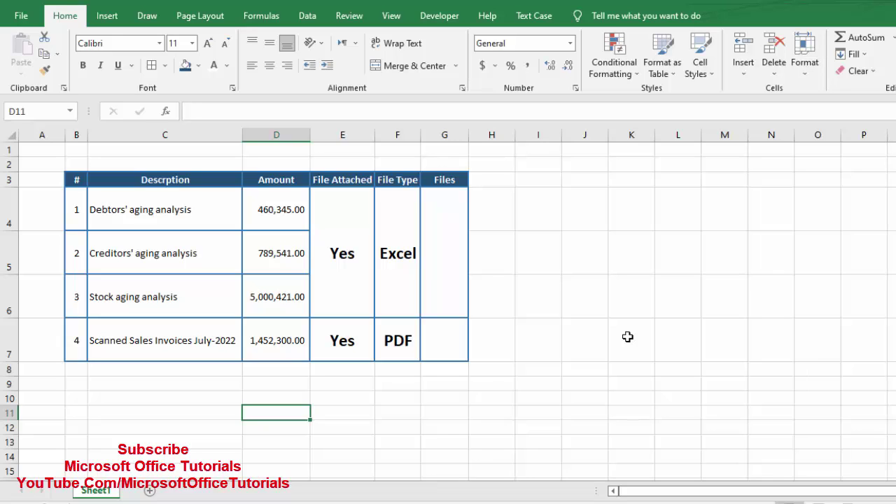
left_click(627, 337)
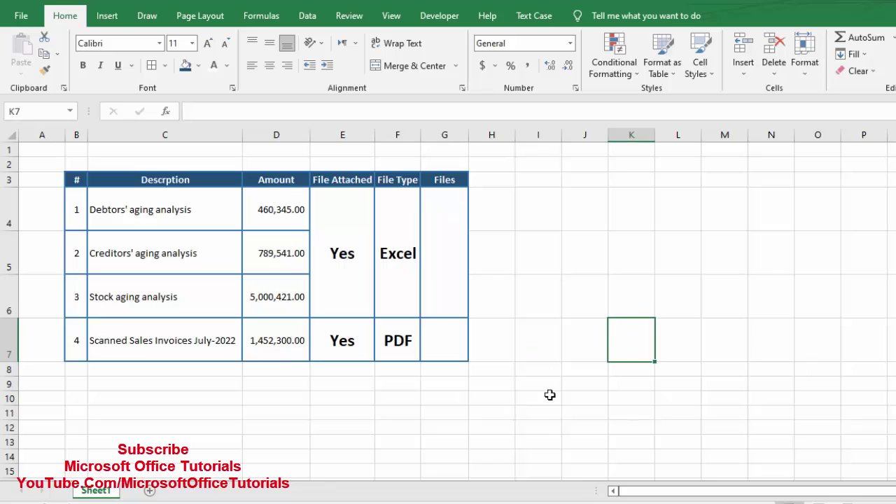
left_click(525, 412)
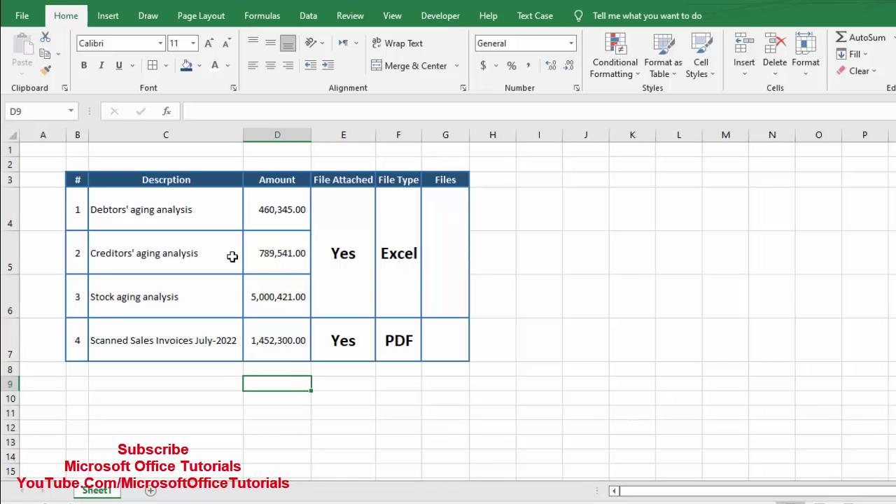
Look over the whole table in B3:G7, including its header row and the Files column.
key("Up")
key("Up")
key("Up")
key("Up")
key("Up")
key("Up")
key("Left")
key("Left")
key("shift+Down")
key("shift+Right")
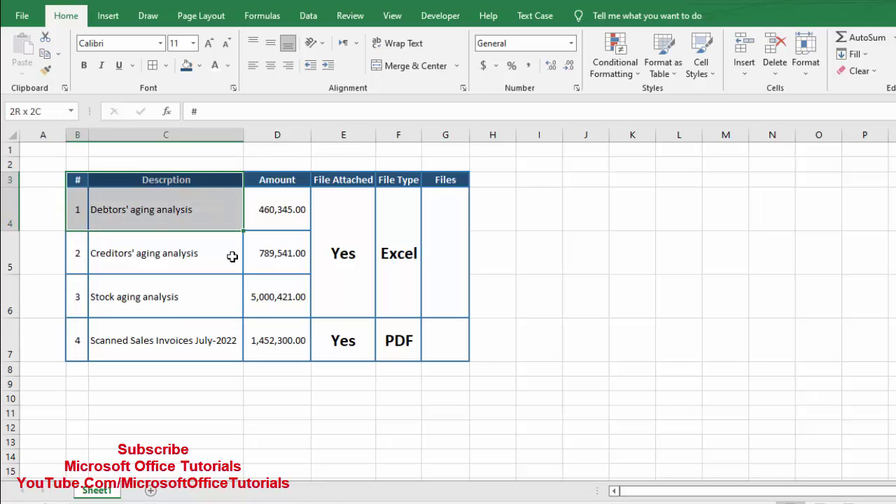
key("shift+Right")
mouse_move(278, 209)
left_mouse_down()
mouse_move(399, 341)
mouse_move(446, 340)
left_mouse_up()
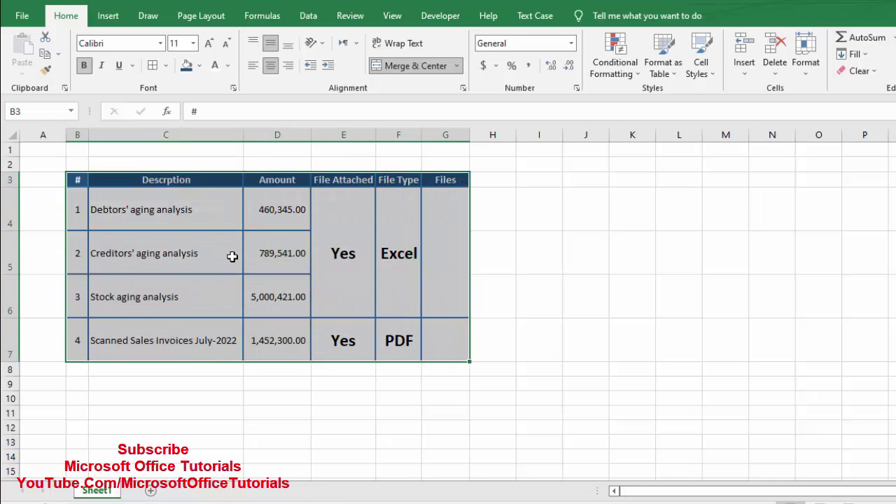
left_click(399, 398)
Examine the four item descriptions in the second column of the table.
key("Up")
key("Up")
key("Up")
key("Up")
key("Up")
key("Up")
key("Left")
key("Left")
key("shift+Down")
key("shift+Down")
key("shift+Down")
left_click_drag(166, 210, 166, 341)
left_click(278, 399)
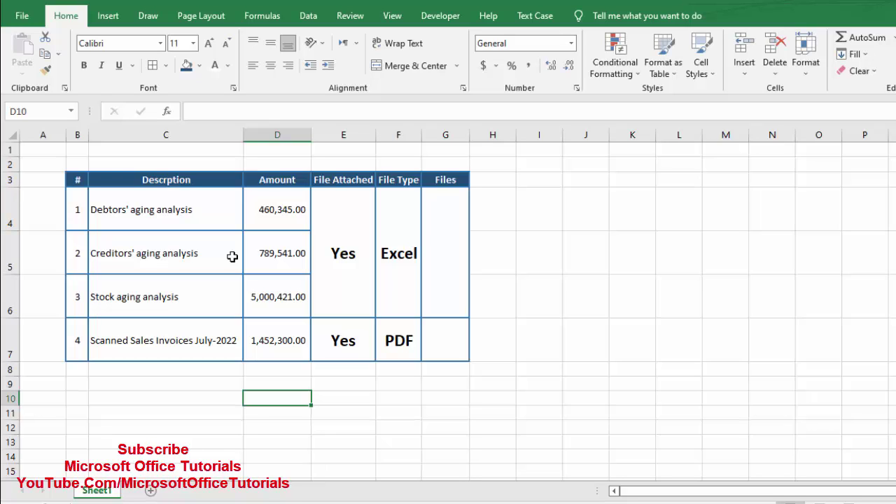
Examine the Scanned Sales Invoices July-2022 row from its description and amount across to its Files cell.
key("Up")
key("Up")
key("Up")
key("Left")
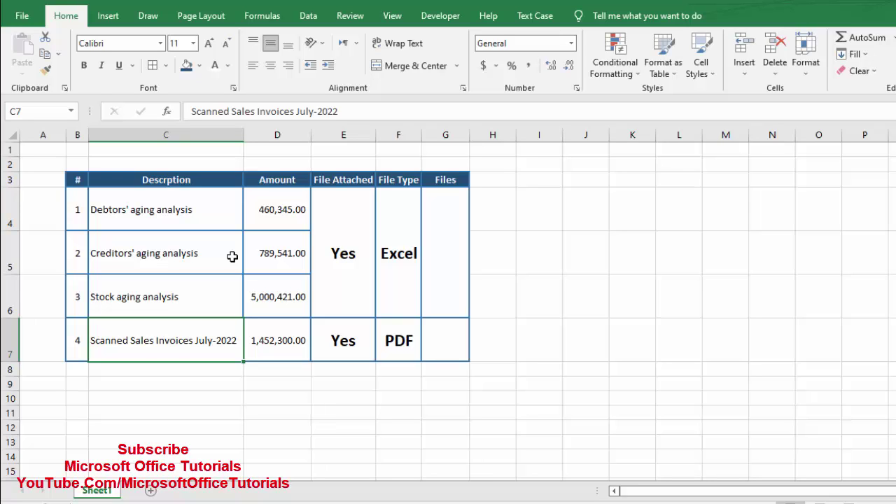
key("Right")
key("Right")
key("Right")
key("Right")
key("Down")
key("Down")
key("Down")
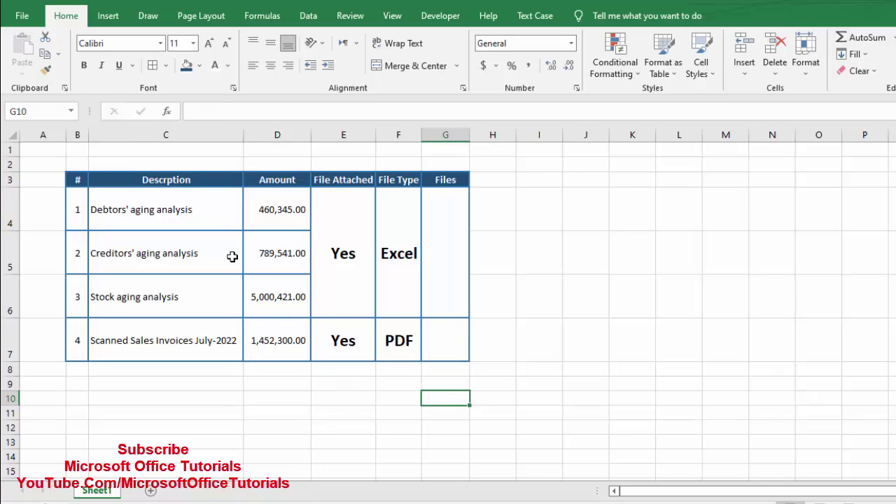
key("Up")
key("Up")
key("Up")
key("Left")
key("Left")
key("Left")
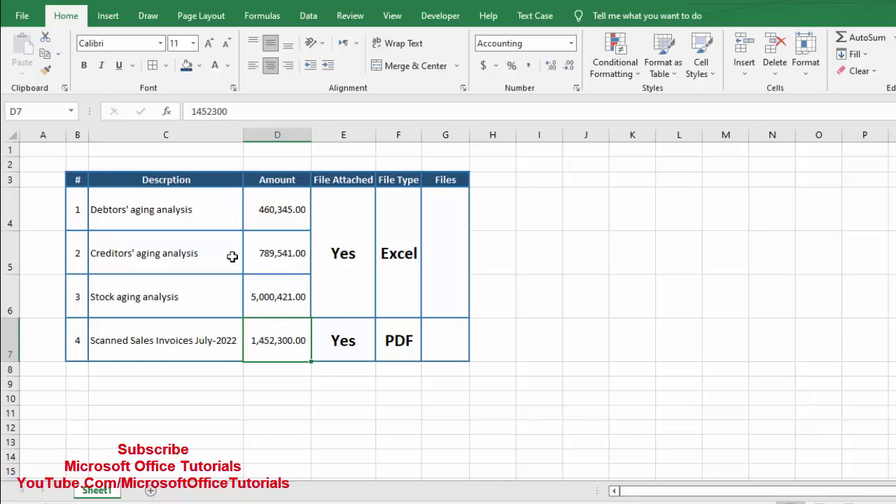
key("Right")
key("Right")
key("Right")
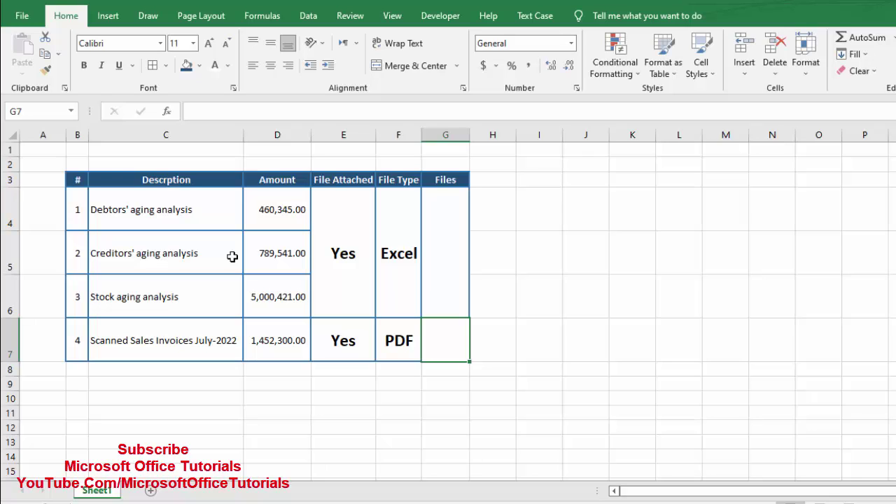
key("Down")
key("Down")
key("Down")
key("Up")
key("Up")
key("Up")
key("Right")
key("Down")
key("Down")
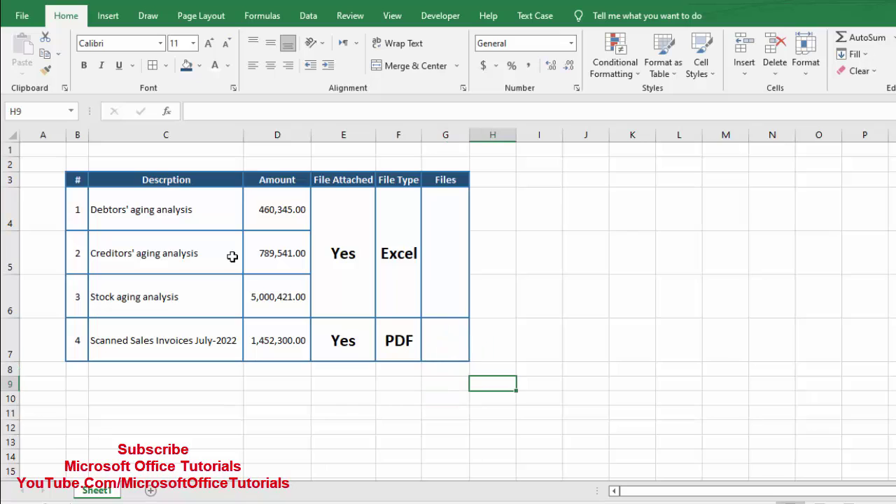
Start inserting an embedded object at cell G7, the Files cell of the Scanned Sales Invoices row.
key("Left")
key("Up")
key("Up")
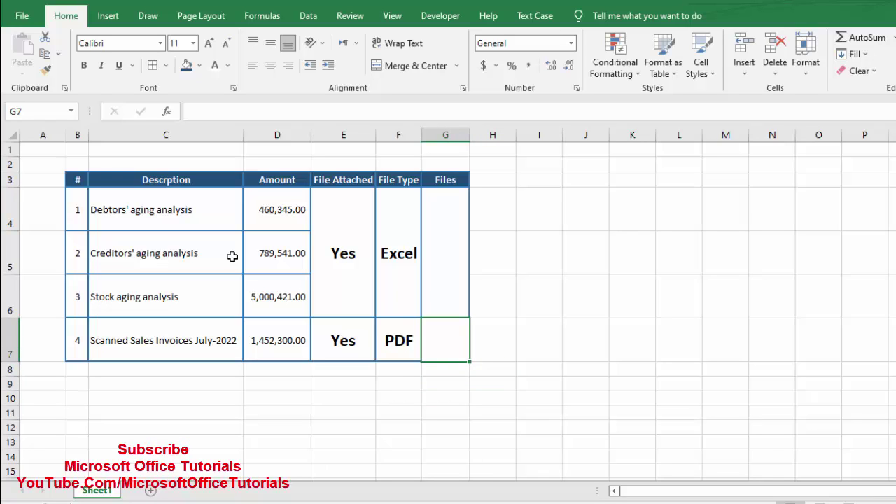
key("alt+Right")
key("Return")
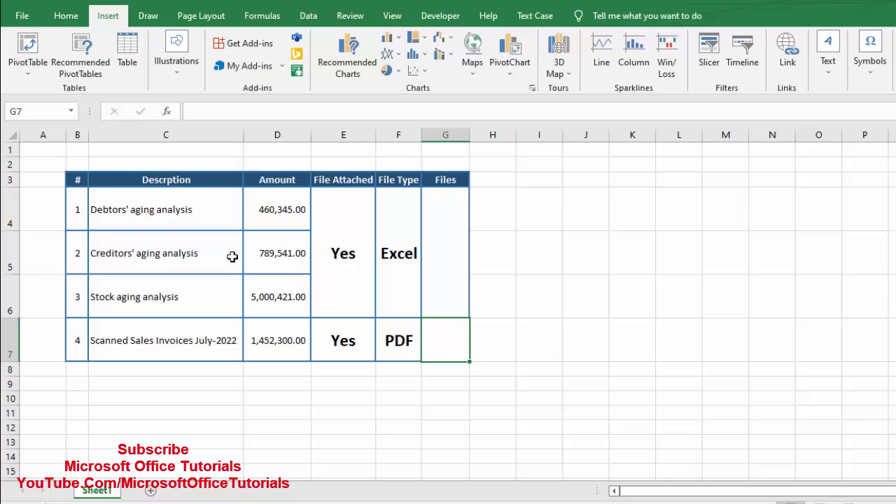
key("Tab")
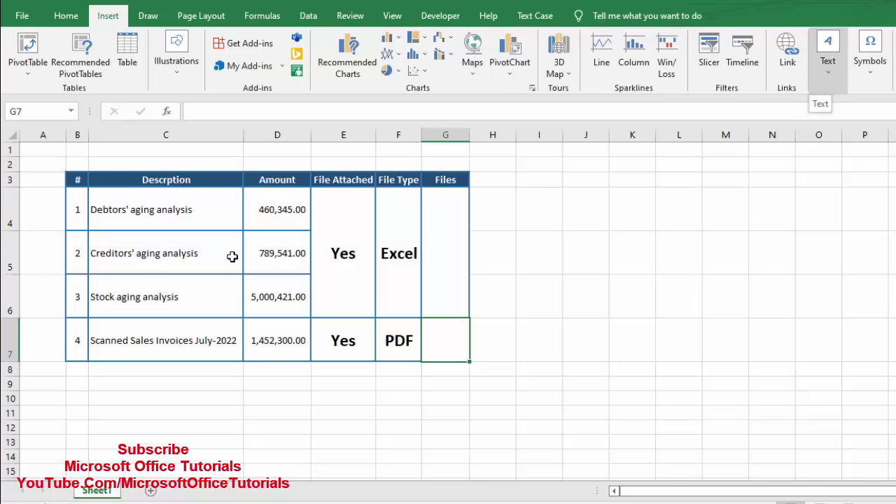
key("Return")
key("Right")
key("Right")
key("Right")
key("Right")
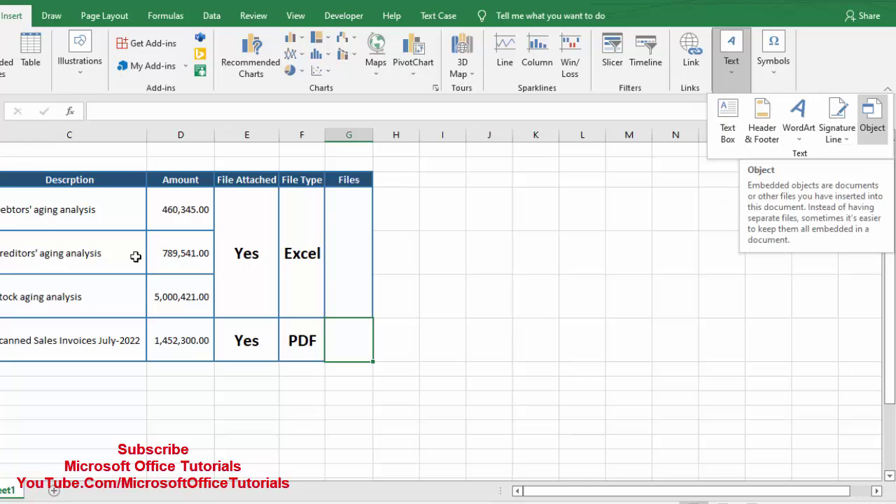
key("Return")
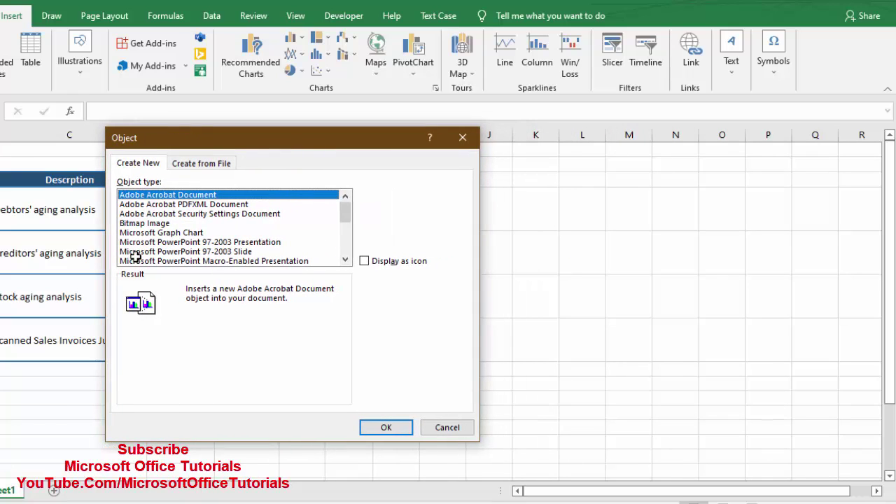
Look through the ways to create an embedded object and the object types available for a new one.
key("ctrl+Tab")
key("ctrl+shift+Tab")
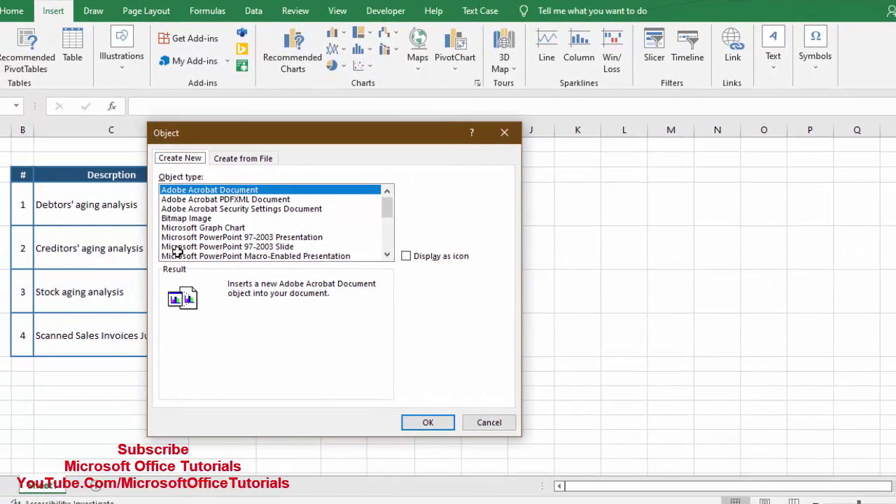
key("Tab")
key("Down")
key("Down")
key("Down")
key("Down")
key("Down")
key("Down")
key("Down")
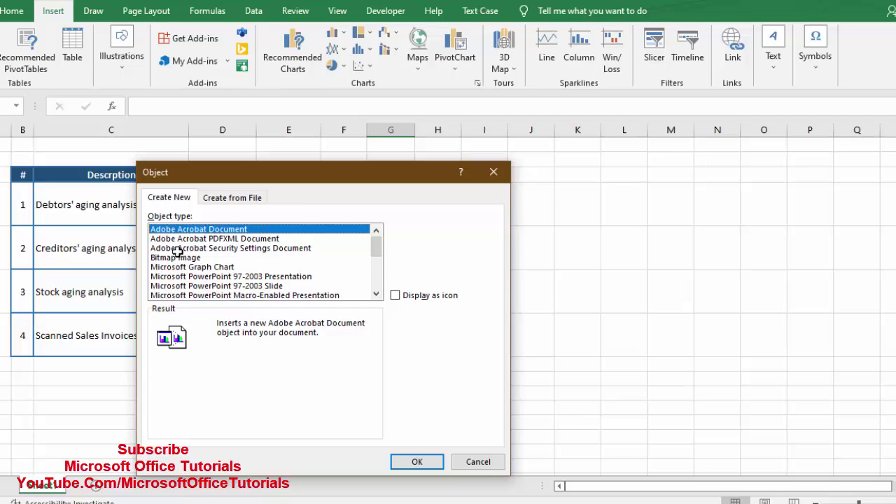
key("Down")
key("Down")
key("Down")
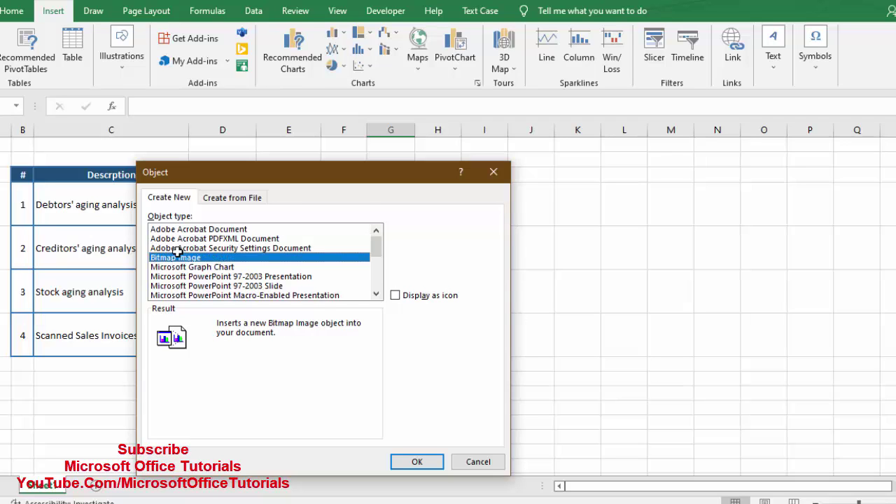
key("Down")
key("Down")
key("Down")
key("Down")
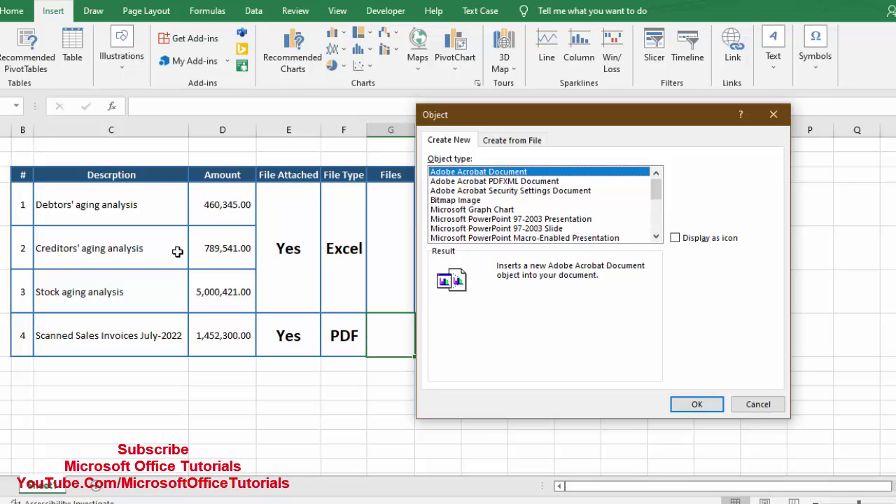
Set the new Adobe Acrobat Document object to display as an icon.
left_click_drag(578, 119, 600, 110)
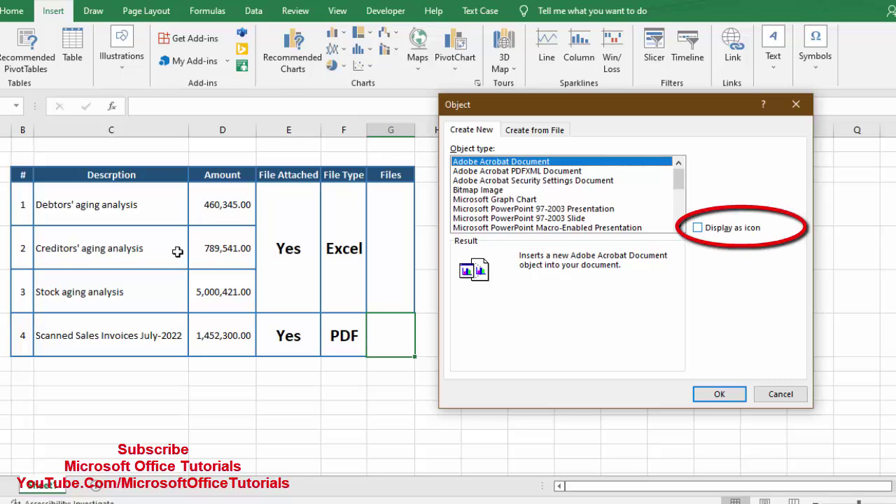
left_click(698, 228)
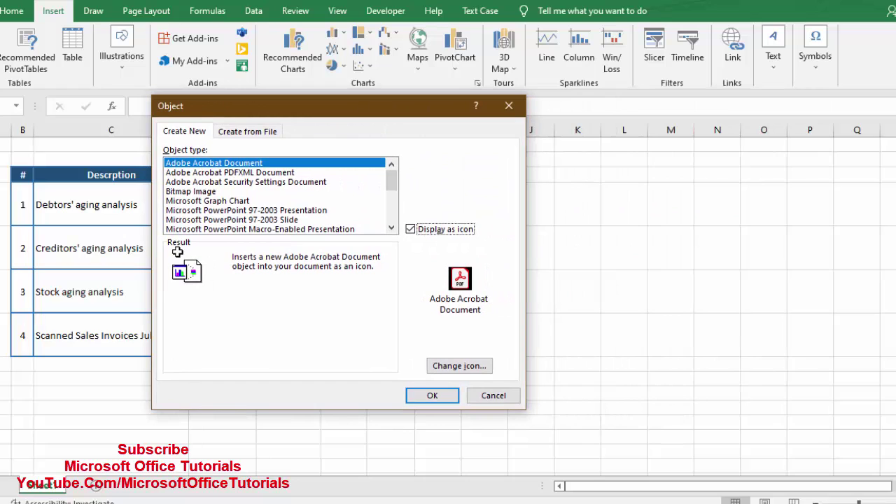
Preview the icons of the PowerPoint and Acrobat object types, ending on Adobe Acrobat Document.
left_click(246, 210)
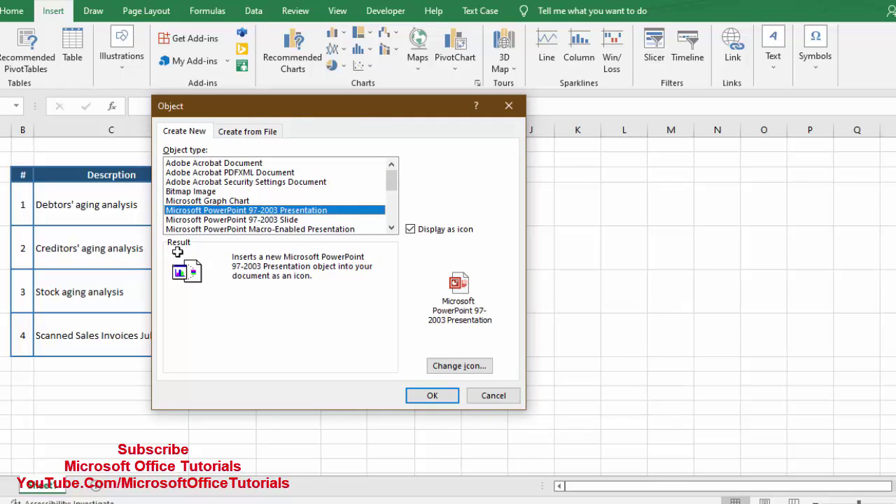
key("Down")
key("Up")
key("Up")
key("Up")
key("Up")
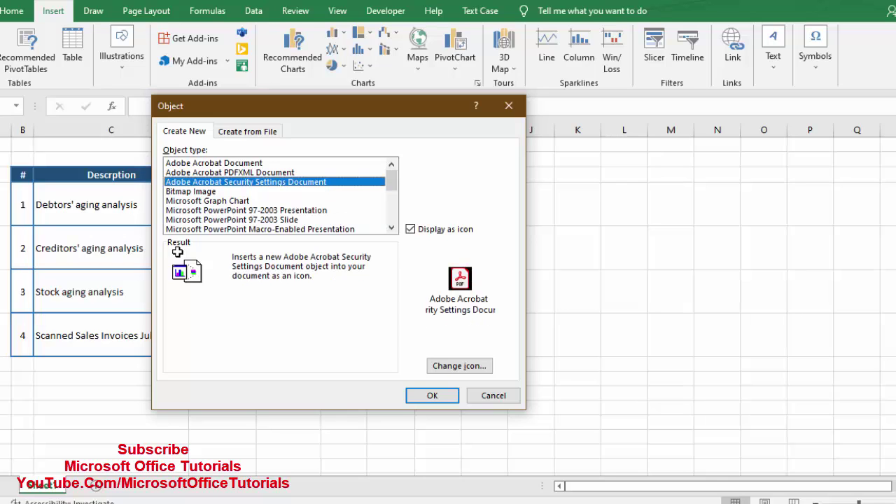
key("Down")
key("Down")
key("Down")
key("Down")
key("Down")
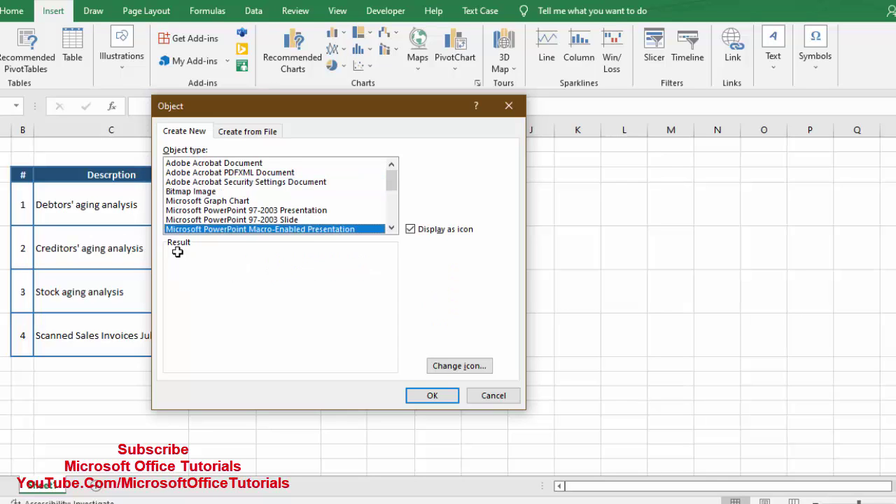
key("Home")
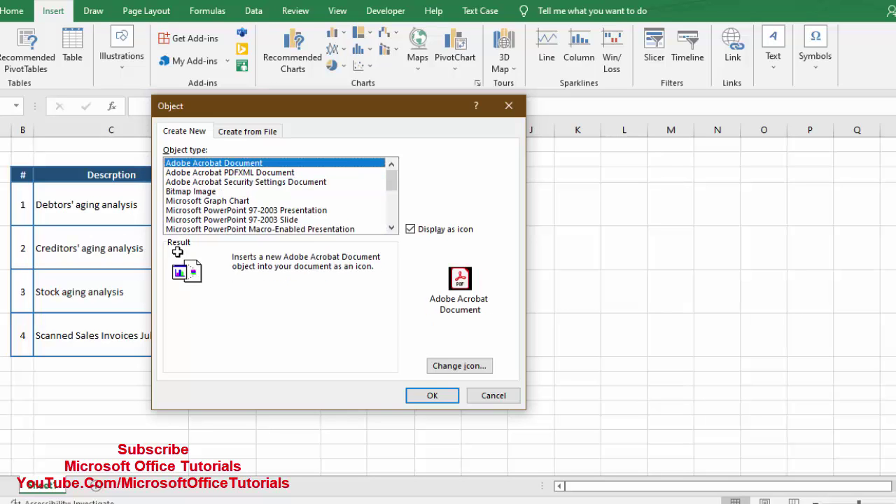
Embed IELTS Academic Writing-50.pdf as an Adobe Acrobat Document object and close the PDF that opens.
left_click_drag(368, 102, 269, 126)
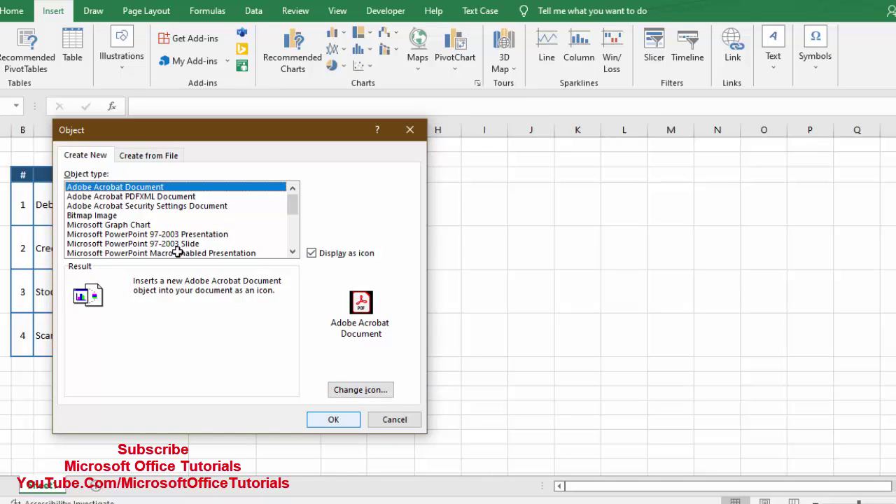
key("Return")
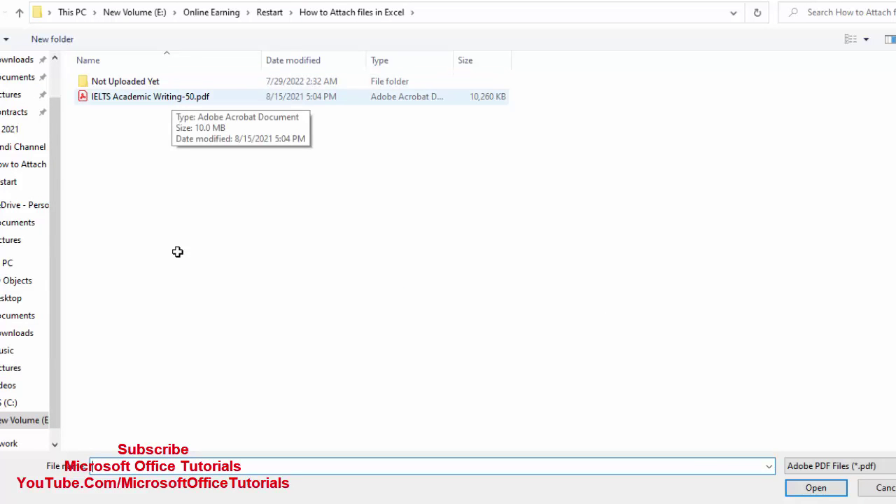
left_click(172, 96)
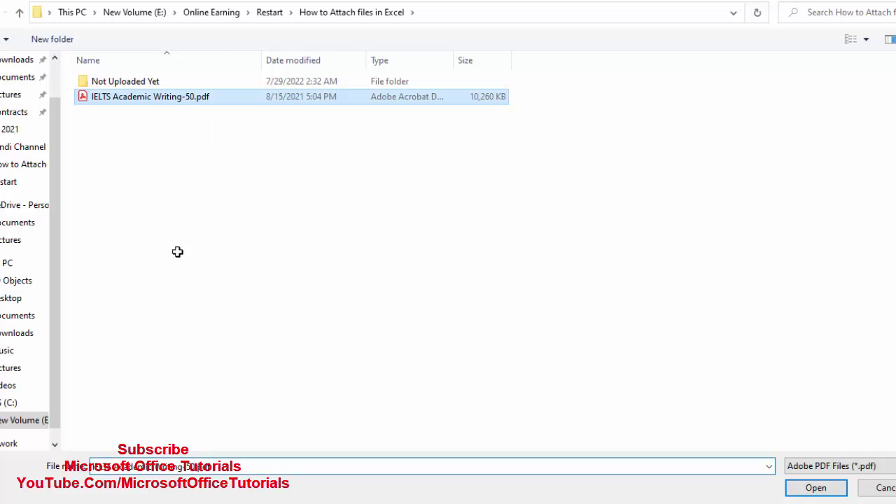
key("Return")
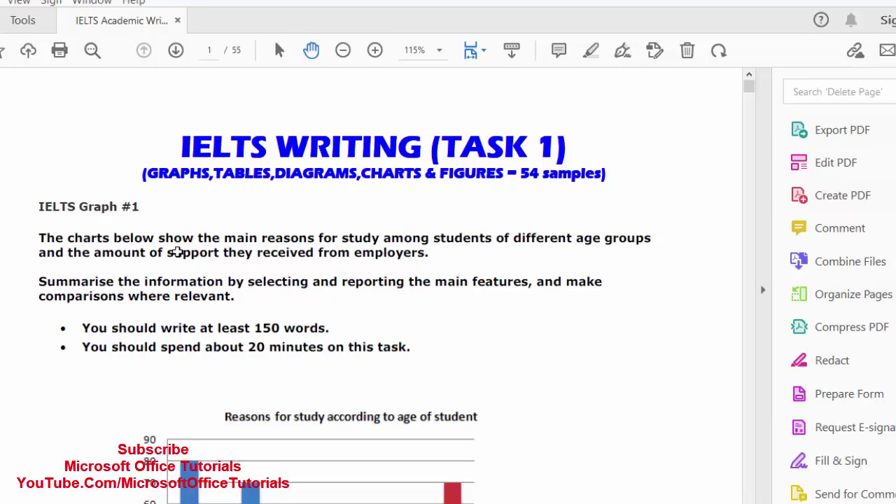
key("alt+F4")
Move the embedded PDF icon into cell G7 and resize it to fit the cell borders.
left_click_drag(401, 342, 522, 303)
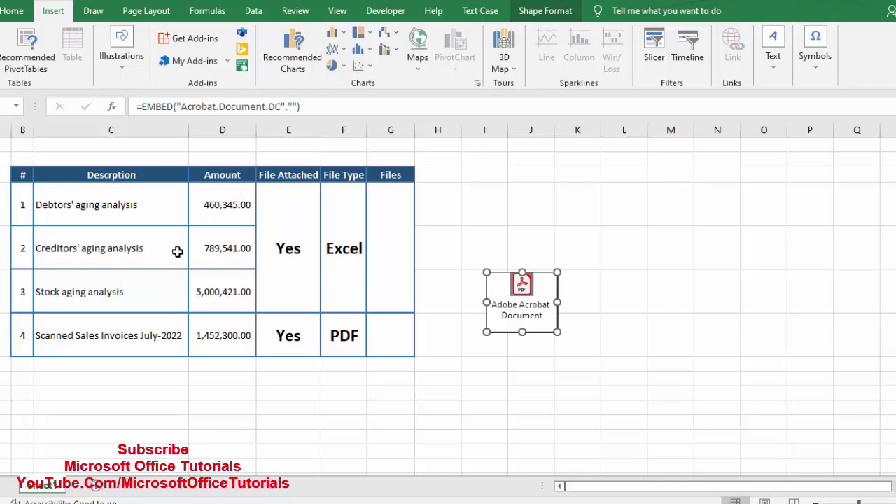
left_click_drag(522, 303, 518, 312)
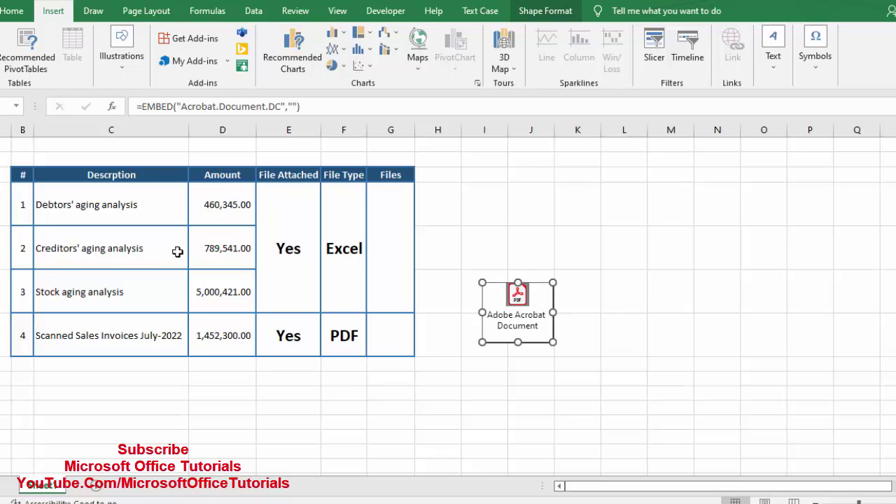
key("alt")
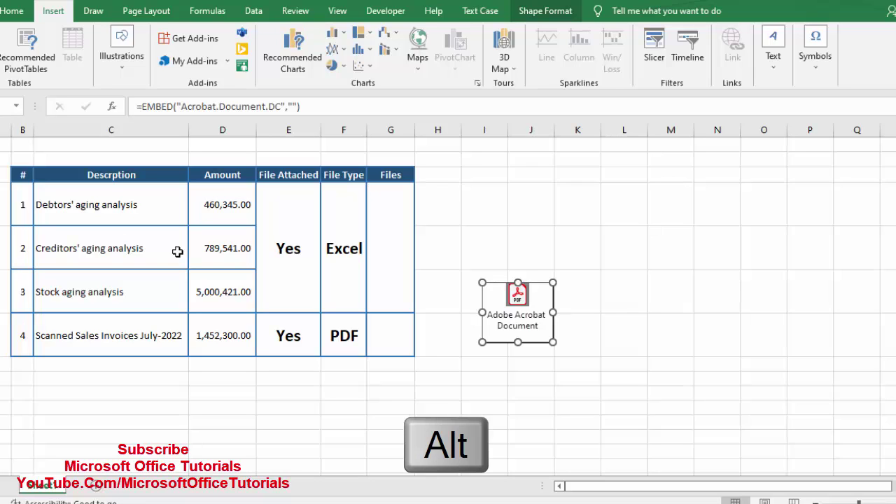
key("alt+Left")
key("alt+Down")
key("alt+Left")
key("alt+Left")
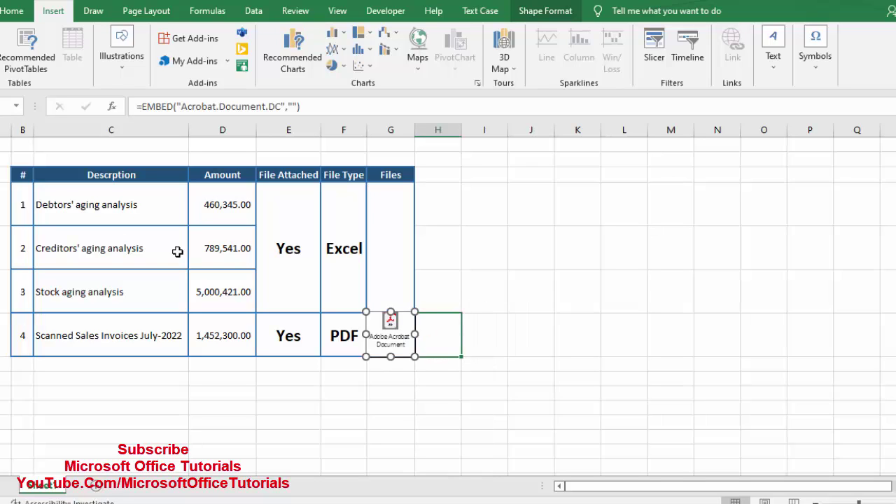
key("alt")
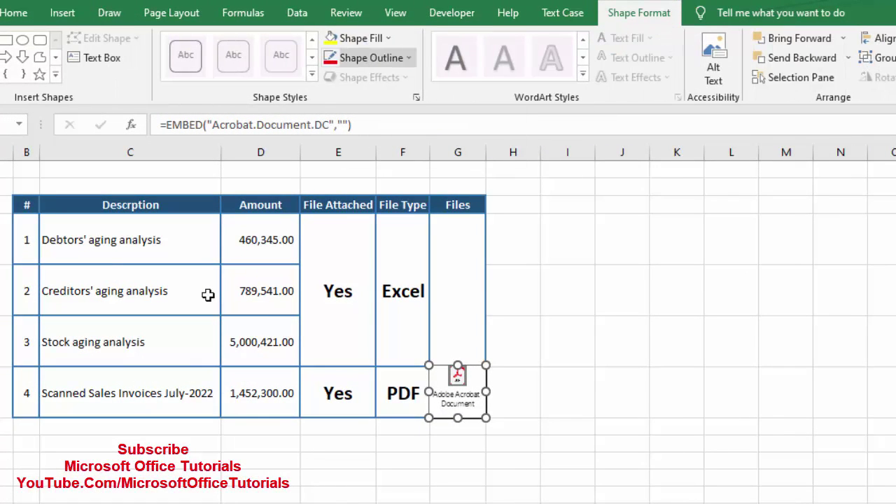
Try outline colours on the embedded PDF icon in cell G7, ending on the standard red.
left_click(370, 58)
left_click(330, 96)
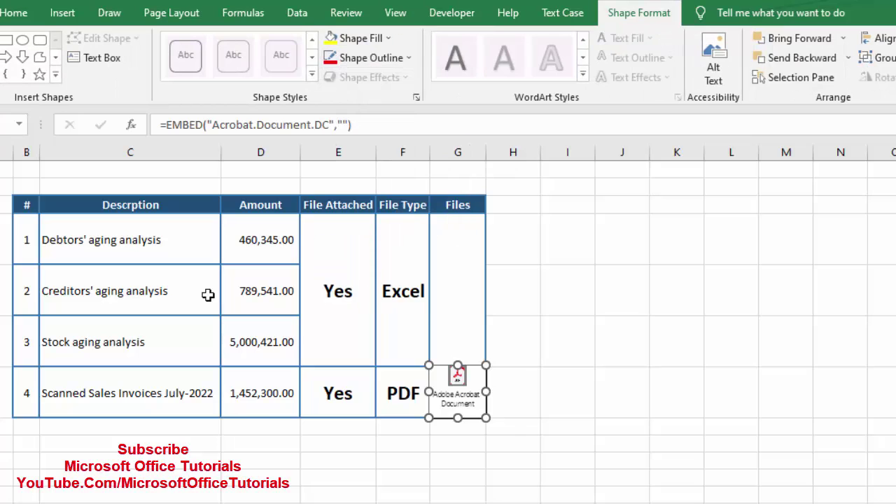
left_click(622, 443)
left_click(458, 392)
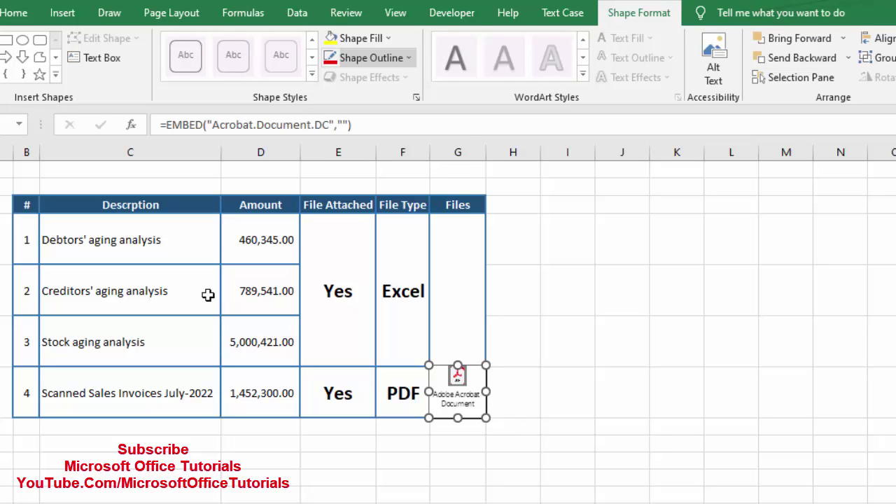
left_click(378, 58)
left_click(344, 190)
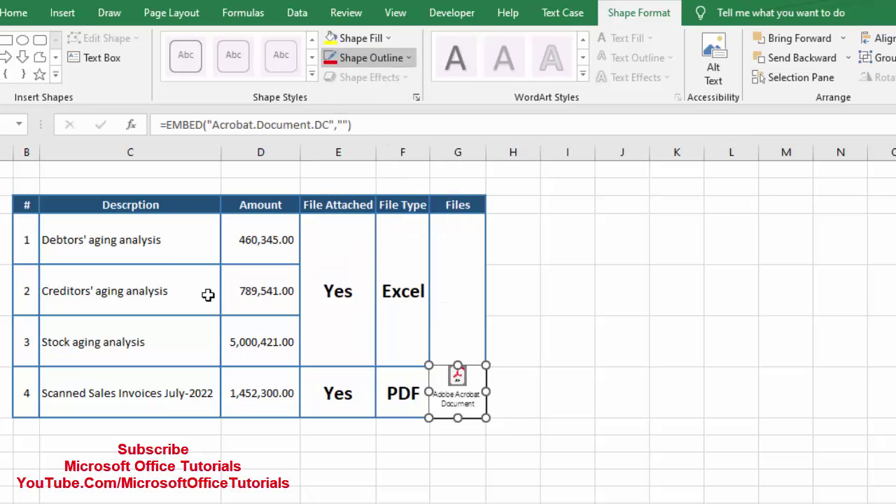
Make the outline of the PDF icon in cell G7 much thicker.
left_click(378, 58)
key("w")
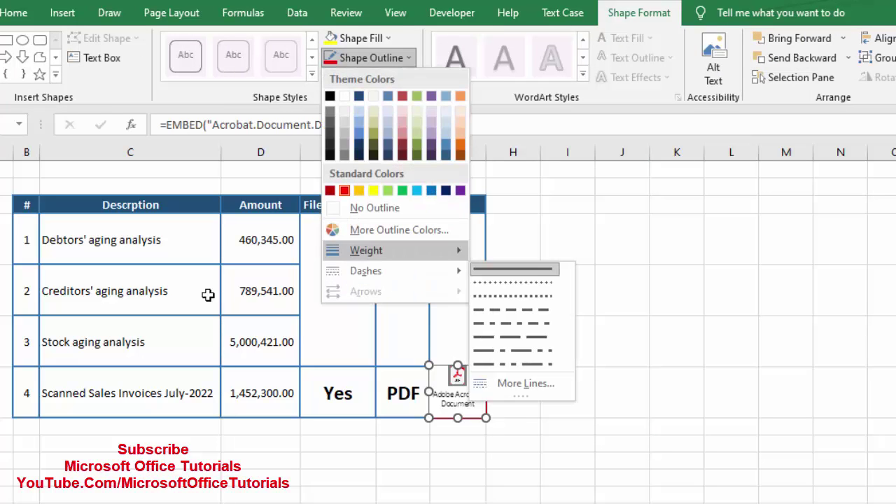
key("Down")
key("Down")
key("Down")
key("Down")
key("Down")
key("Down")
key("Down")
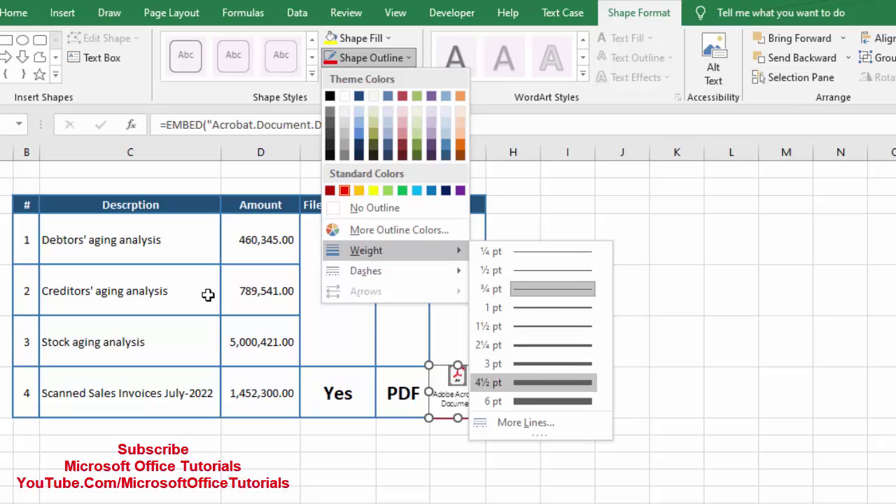
key("Return")
key("Escape")
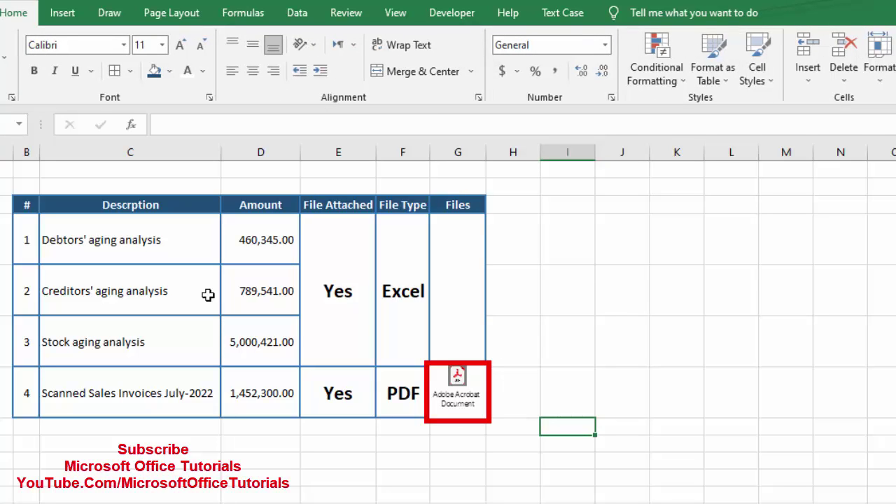
Undo the outline formatting on the PDF icon and delete the icon from cell G7.
key("ctrl+z")
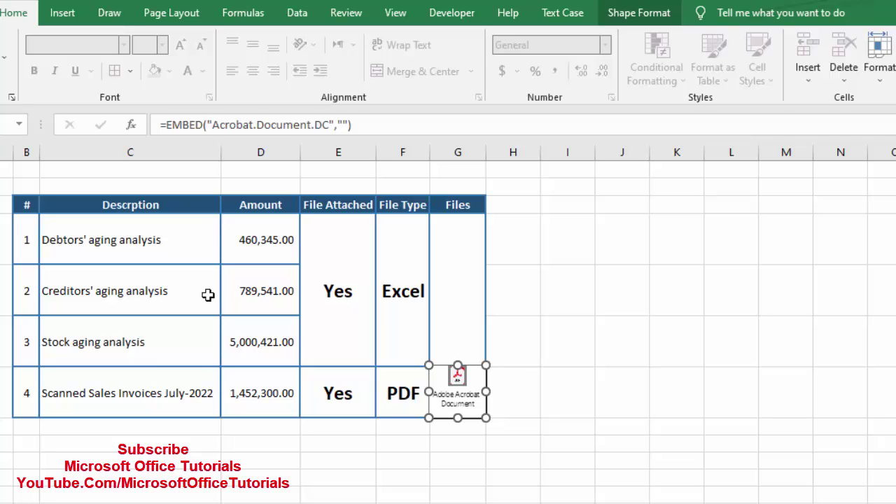
key("Delete")
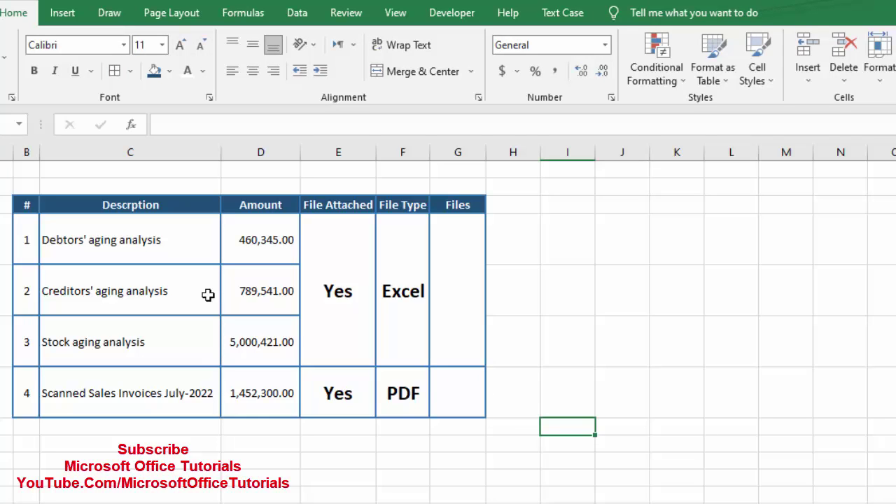
Embed the IELTS PDF at cell H9 as a new Adobe Acrobat Document object without displaying it as an icon.
key("Down")
key("Left")
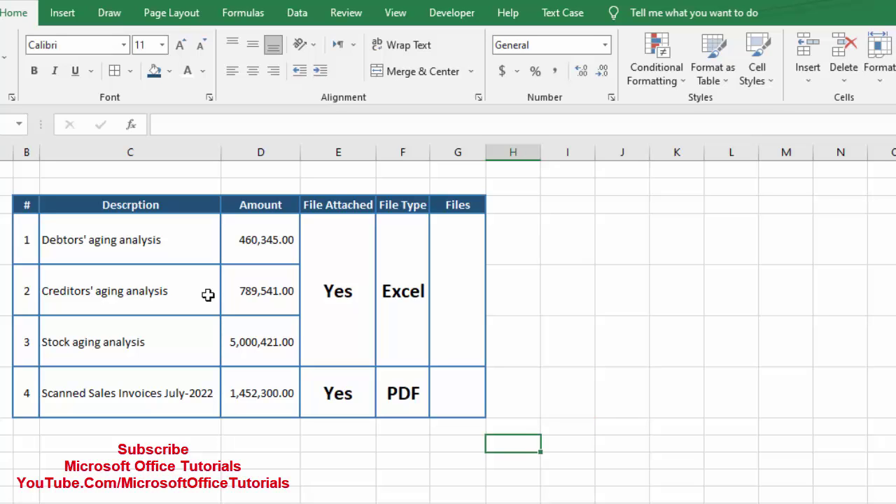
key("alt+n")
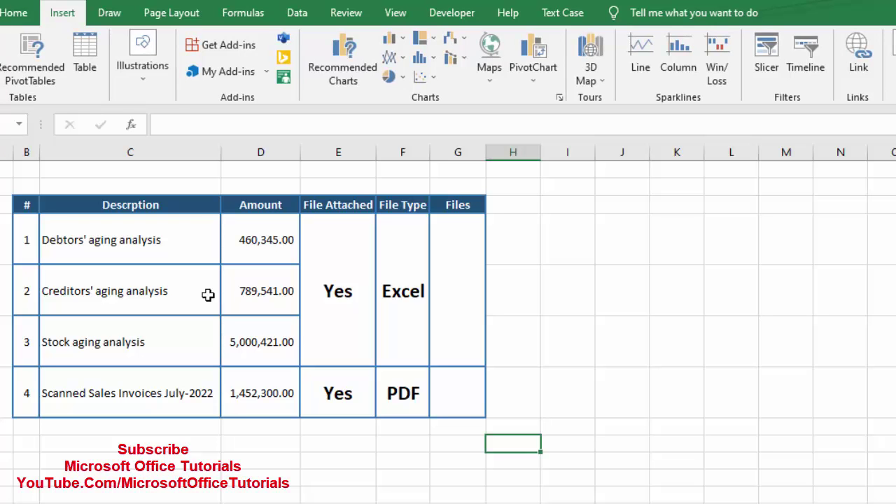
key("alt+n")
key("z")
key("t")
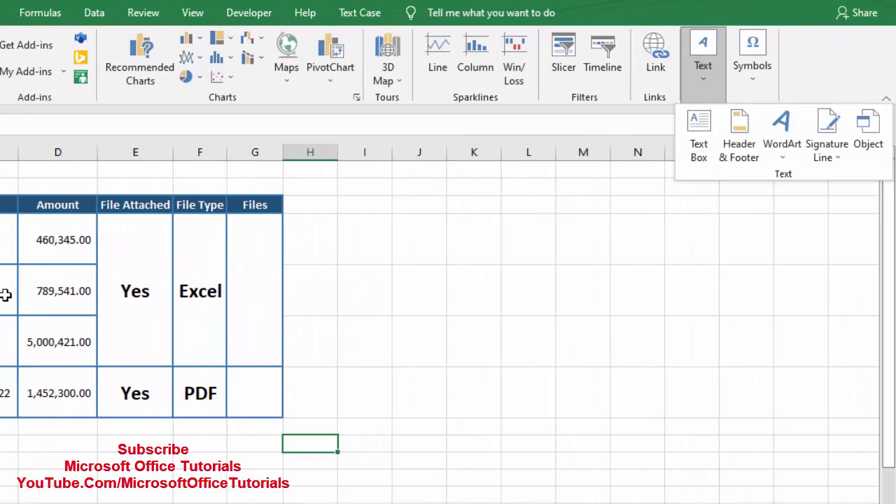
key("Right")
key("Right")
key("Right")
key("Right")
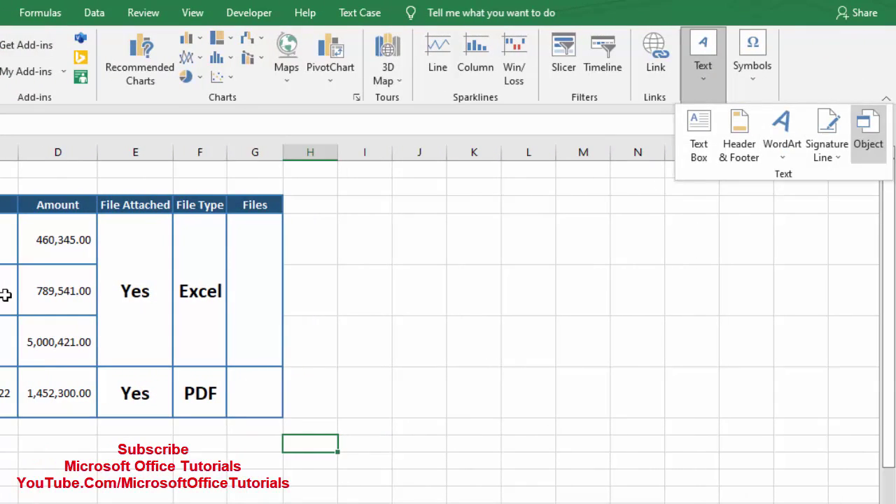
key("Return")
left_click_drag(205, 152, 668, 154)
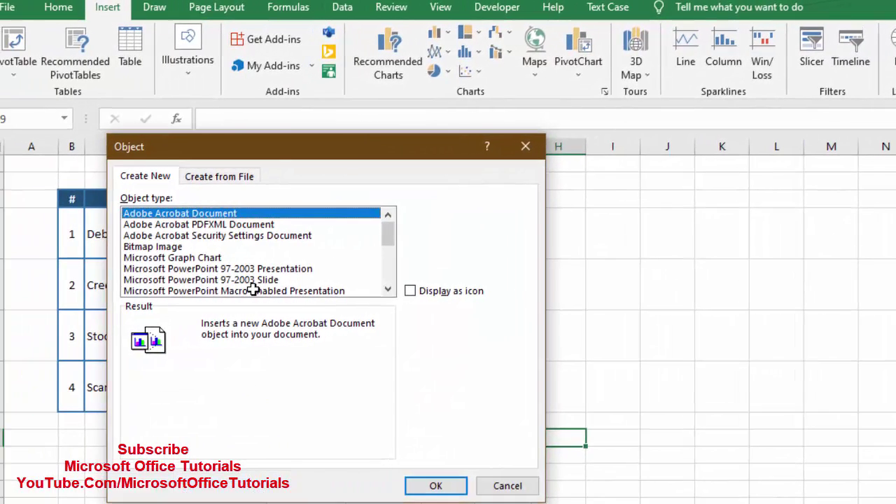
left_click_drag(801, 152, 739, 156)
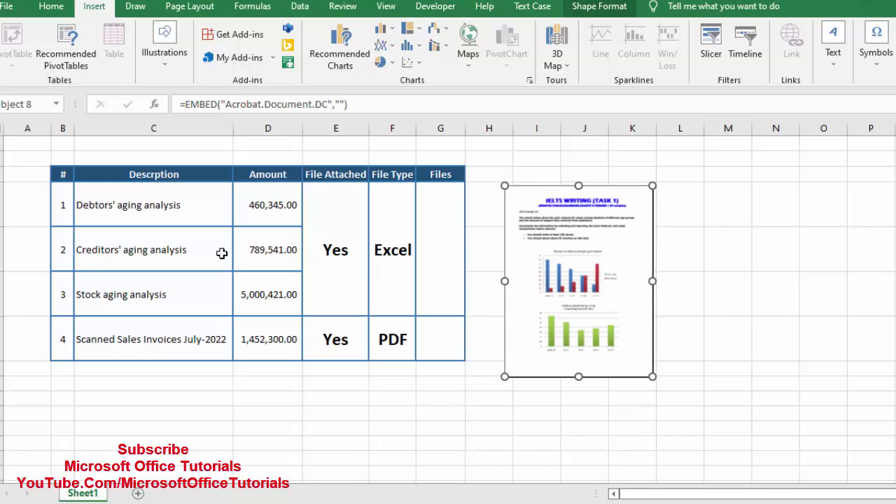
Shrink the embedded PDF preview, move it into cell G7 and fit it to the cell borders.
left_click_drag(652, 186, 575, 287)
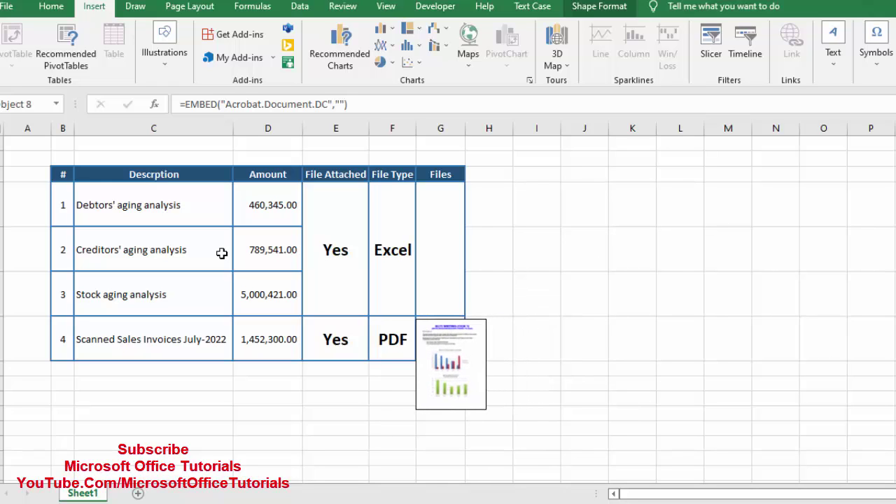
left_click_drag(497, 364, 450, 362)
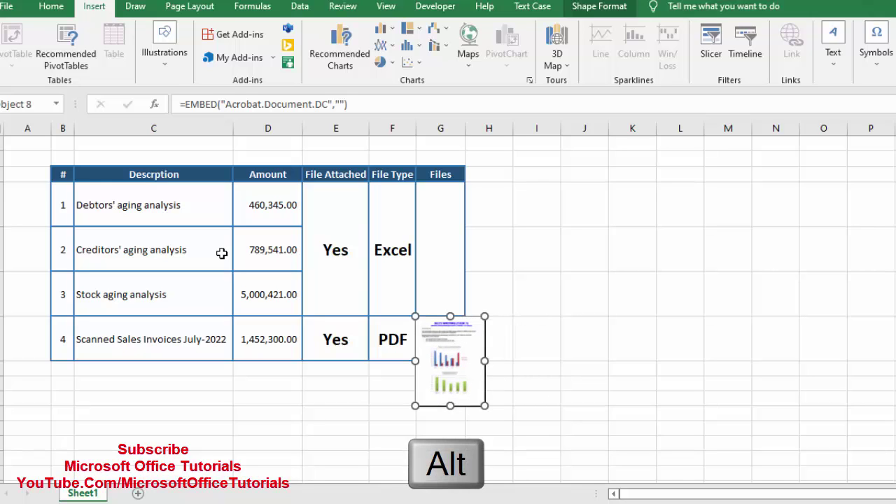
left_click_drag(450, 406, 466, 339)
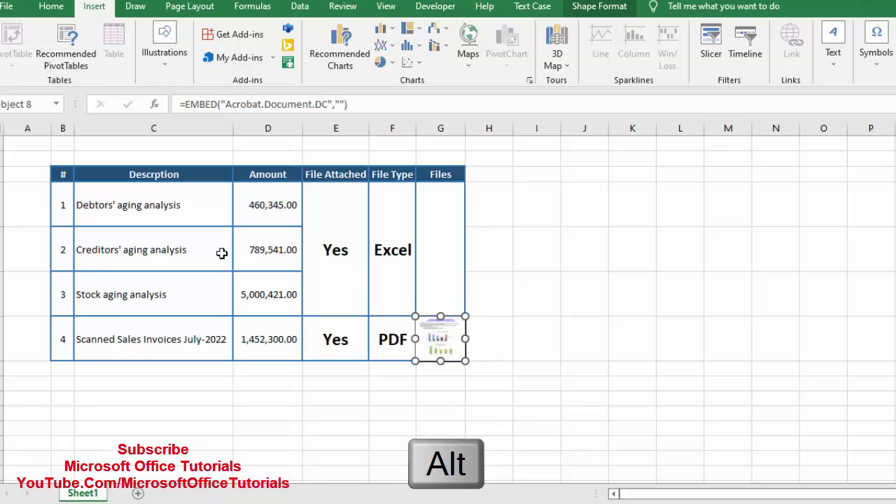
left_click(537, 339)
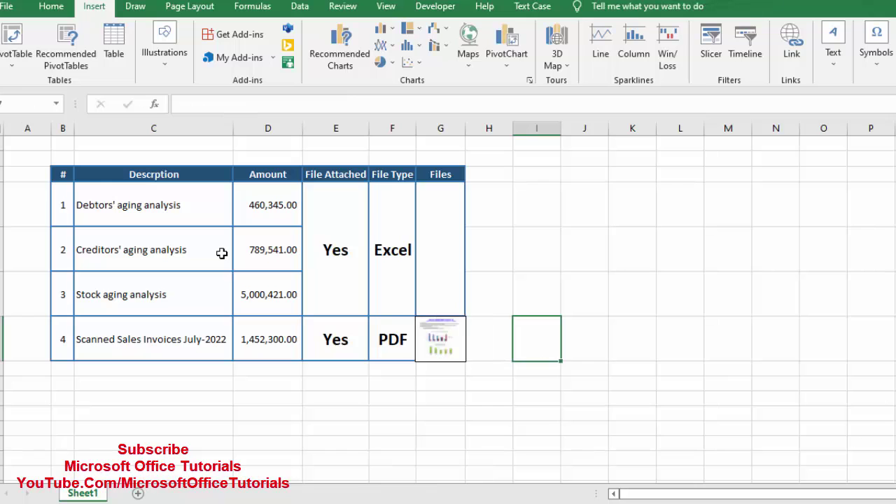
Open the embedded PDF from cell G7, scroll through its pages and close it.
double_click(440, 339)
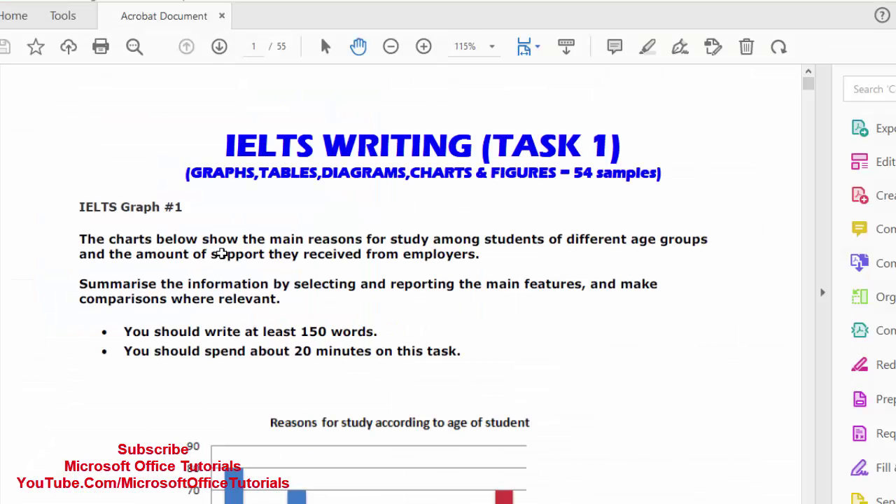
scroll(221, 254, "down", 10)
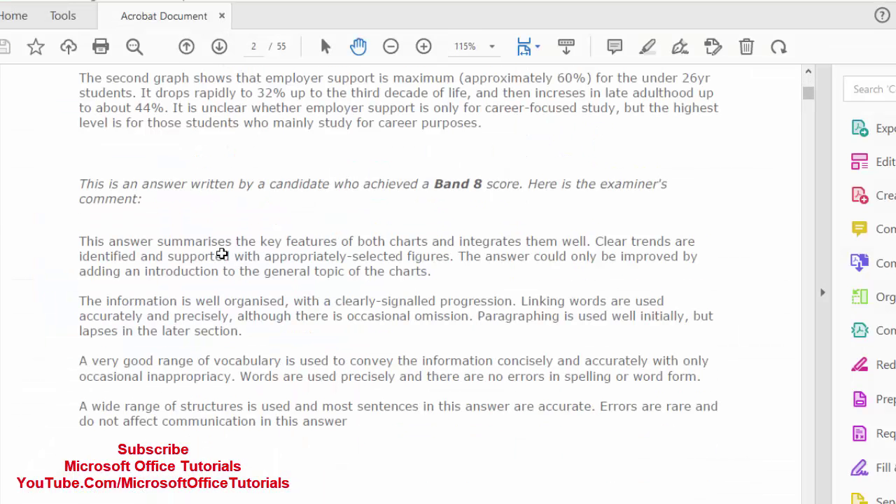
key("alt+F4")
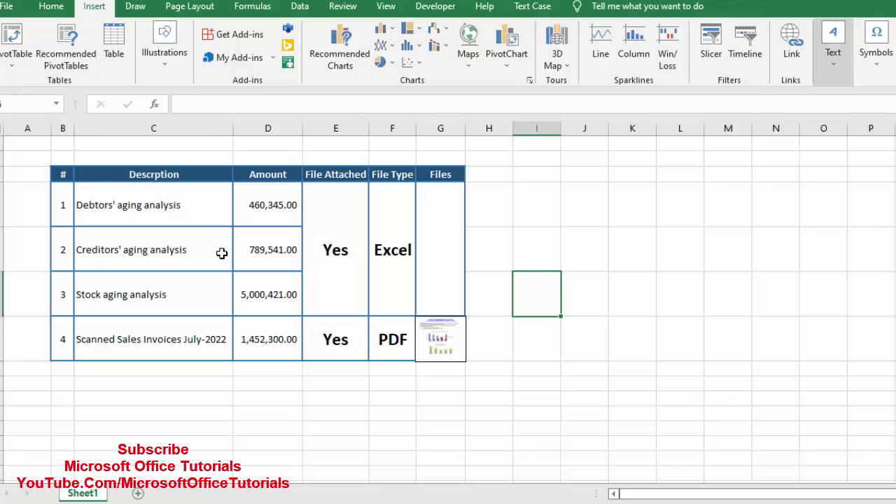
Start inserting another object and look through the object types available for new objects.
left_click(834, 53)
left_click(879, 112)
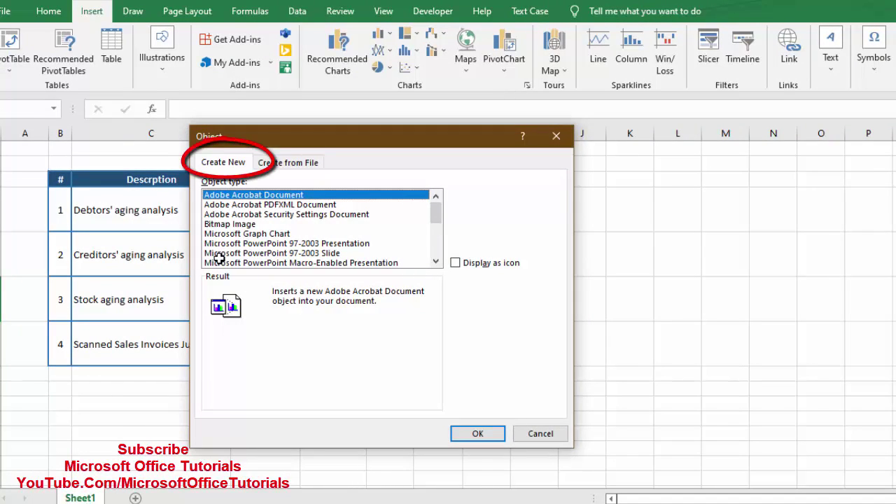
key("Down")
key("Down")
key("Down")
key("Down")
key("Down")
key("Down")
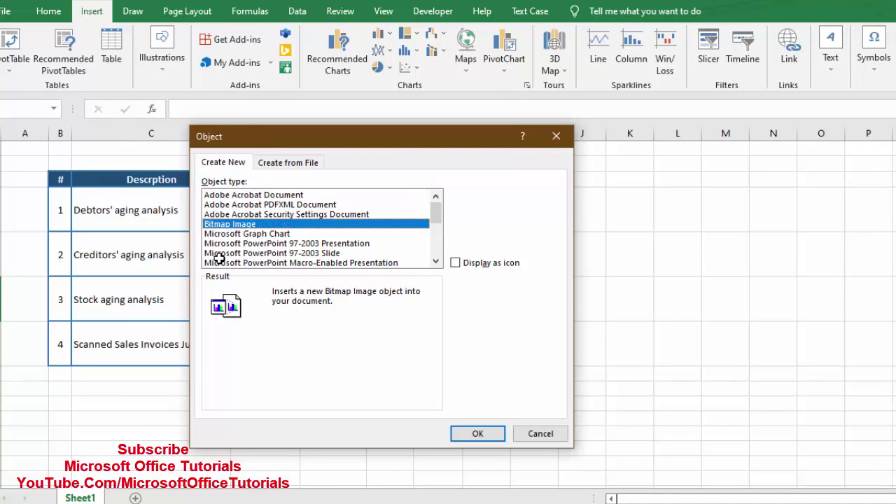
left_click_drag(350, 139, 636, 133)
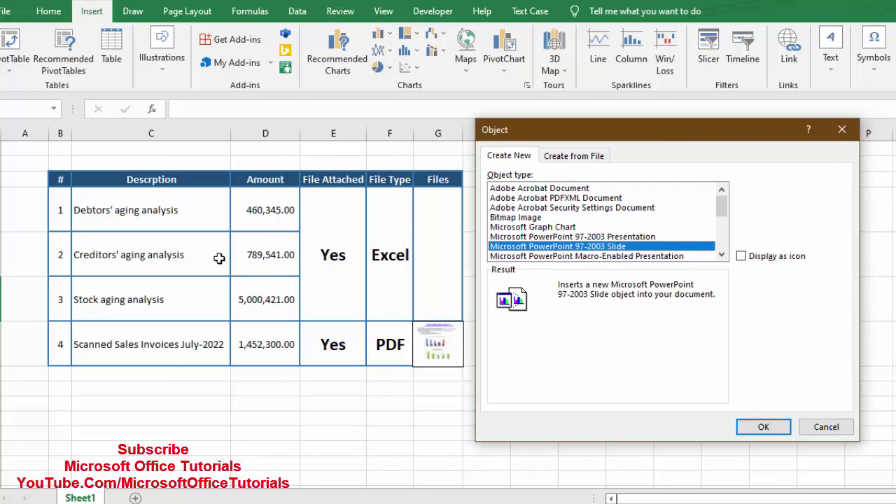
key("Up")
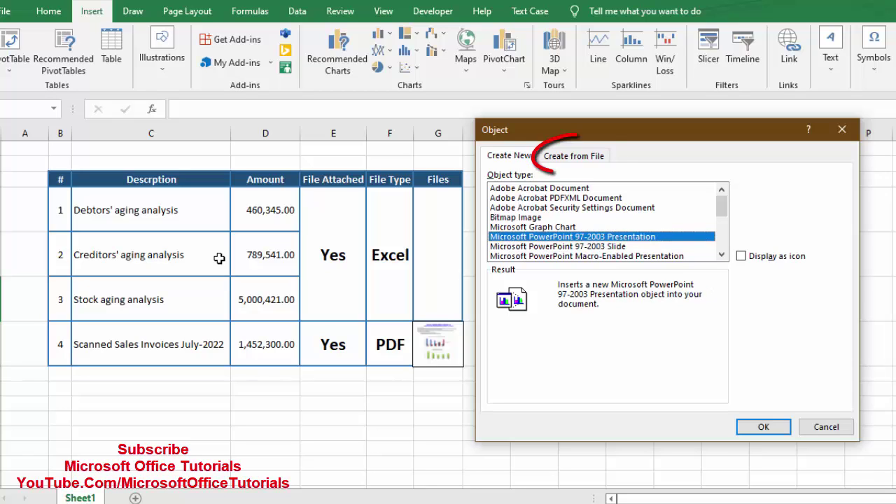
Embed the existing file AR Aging Excel Channel(1).xlsx in the sheet, displayed as an icon.
left_click(574, 156)
left_click_drag(658, 136, 297, 131)
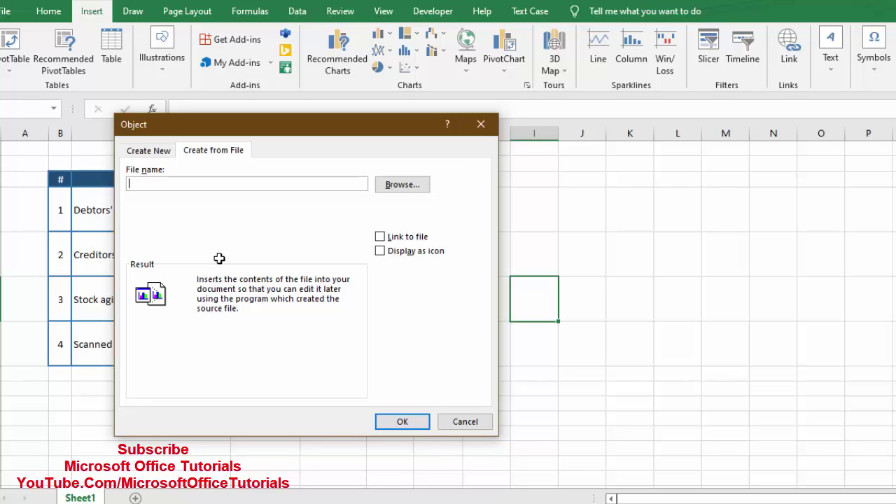
left_click(402, 184)
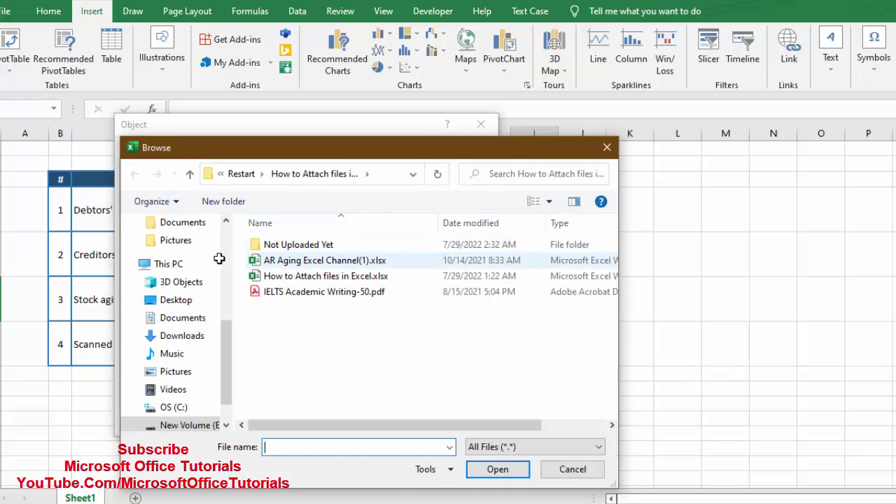
left_click(325, 261)
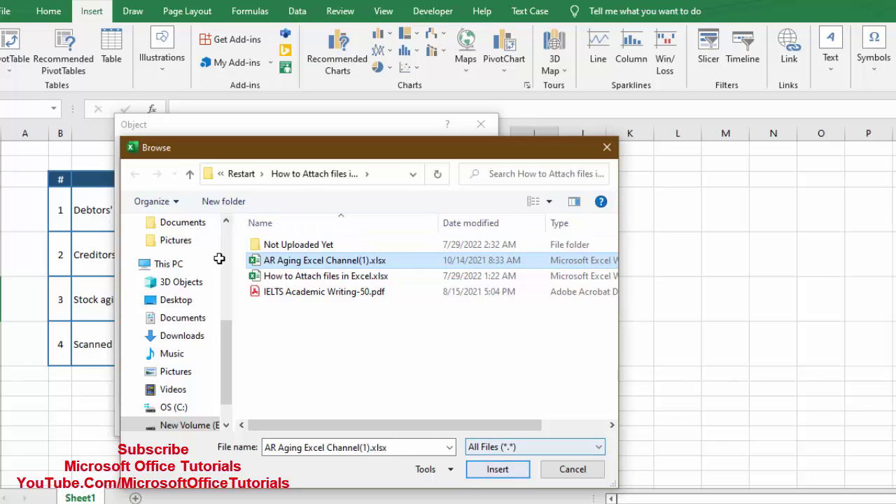
key("Return")
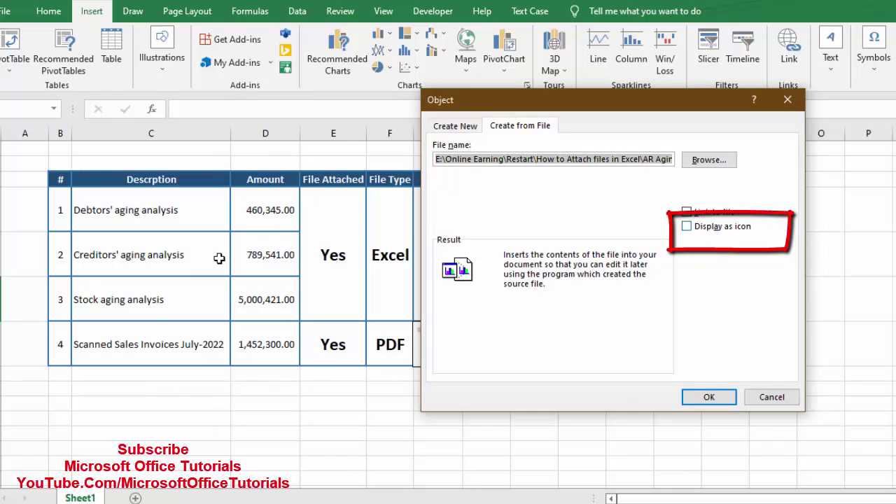
left_click(687, 226)
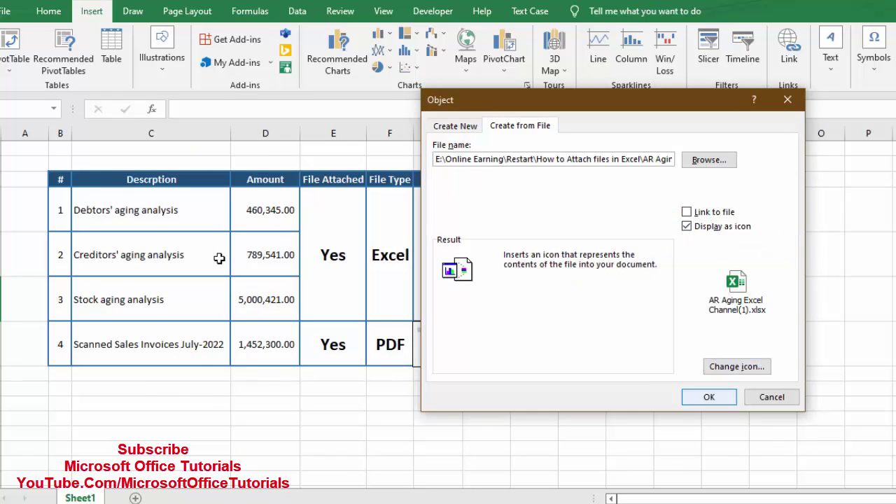
key("Return")
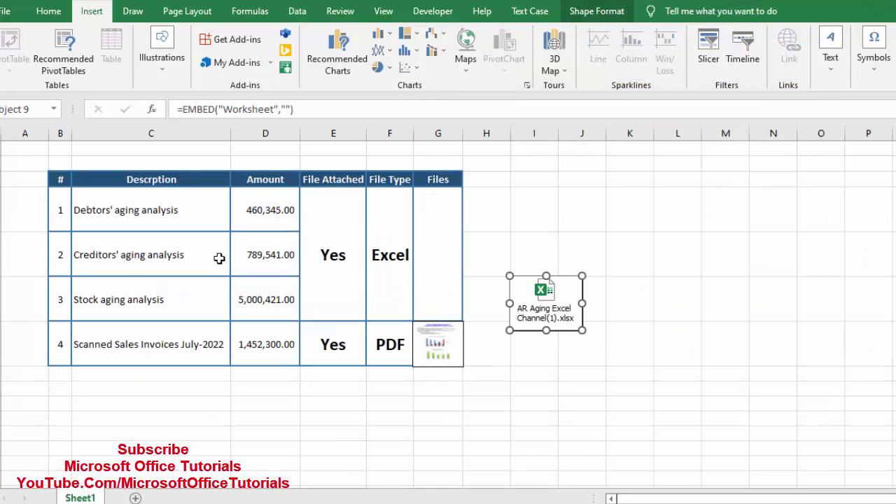
Move the Excel file icon into the merged Files cell for rows 1 to 3 and resize it to fill the cell.
mouse_move(546, 303)
left_mouse_down()
mouse_move(455, 286)
mouse_move(449, 214)
mouse_move(449, 321)
left_mouse_up()
key("alt")
key("Delete")
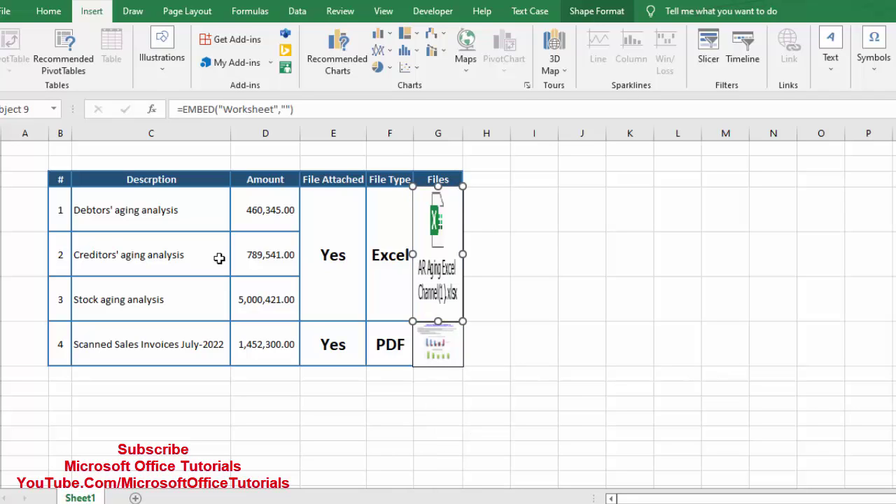
Fill the background of the embedded Excel file icon with the standard red.
left_click(597, 11)
left_click(359, 33)
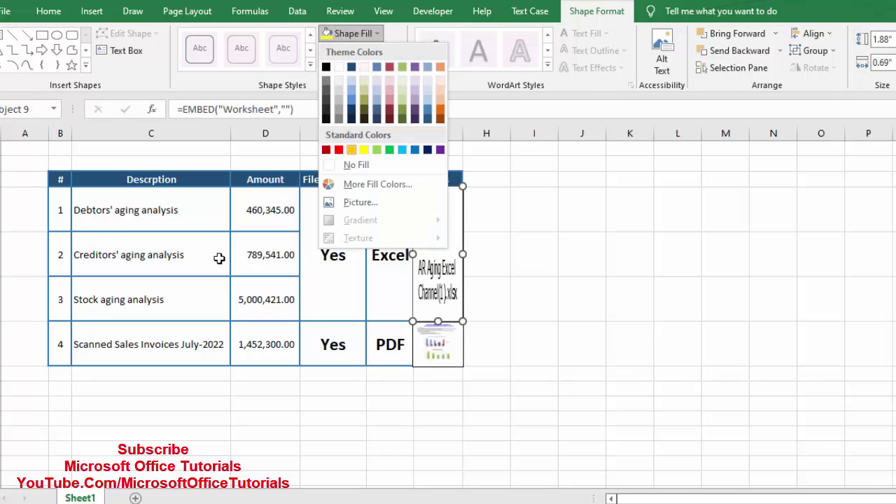
left_click(339, 150)
key("Escape")
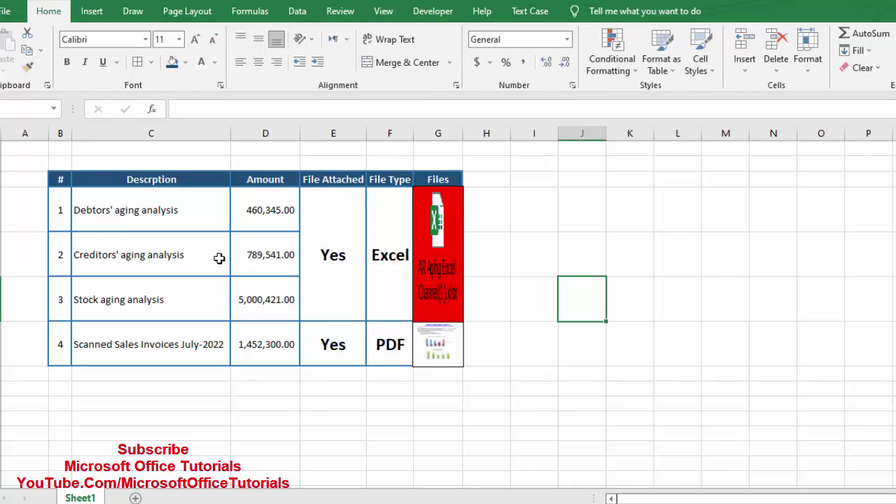
Widen column G, the Files column, beyond the embedded objects.
double_click(463, 133)
left_click_drag(443, 133, 498, 133)
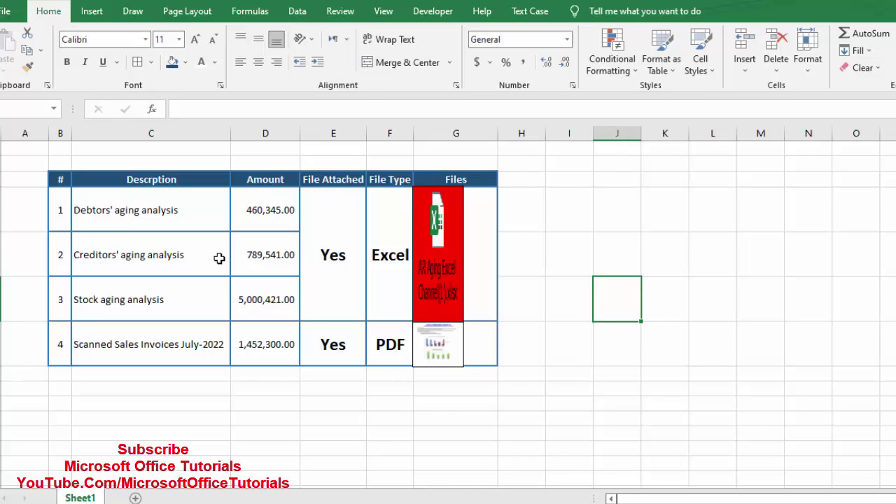
Undo the width changes made to column G, the Files column.
key("ctrl+z")
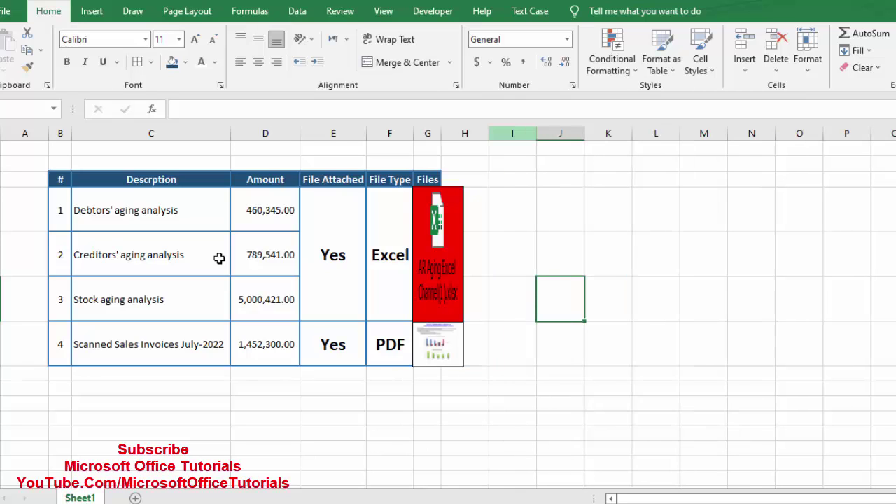
key("ctrl+z")
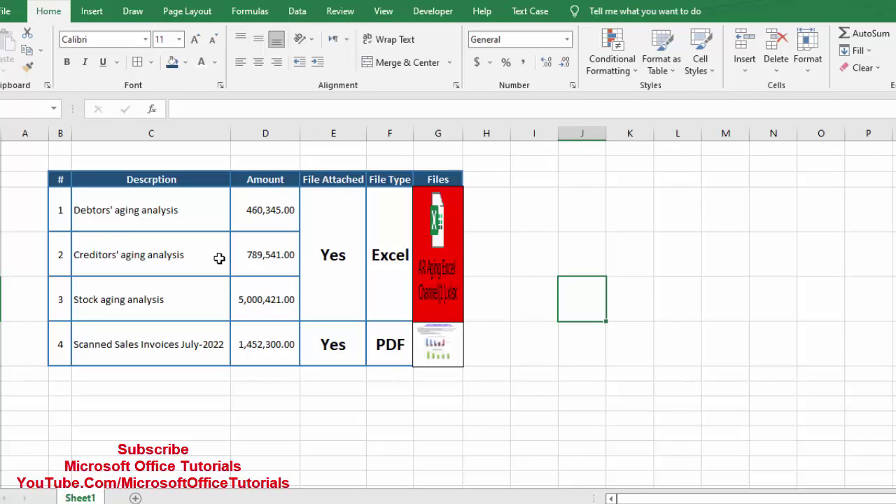
key("ctrl+z")
Open the object positioning properties of the embedded Excel file icon in the Files column.
right_click(454, 239)
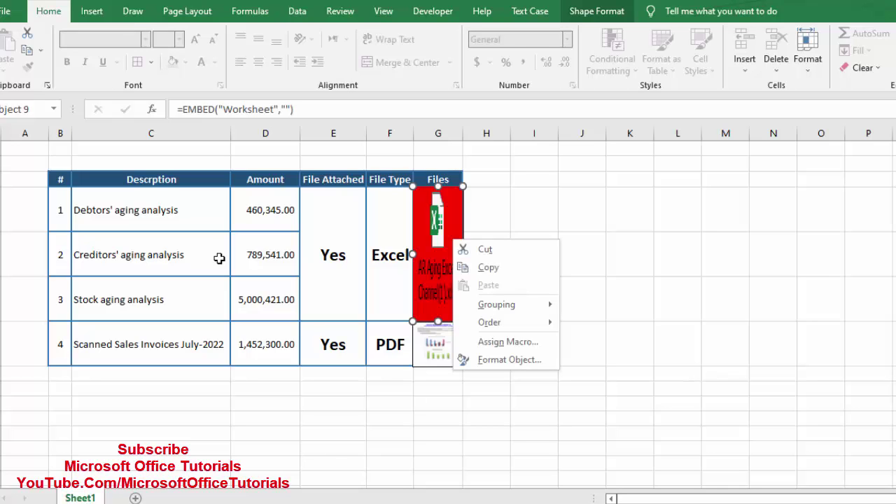
key("Down")
key("Down")
key("Down")
key("Down")
key("Down")
key("Down")
key("Return")
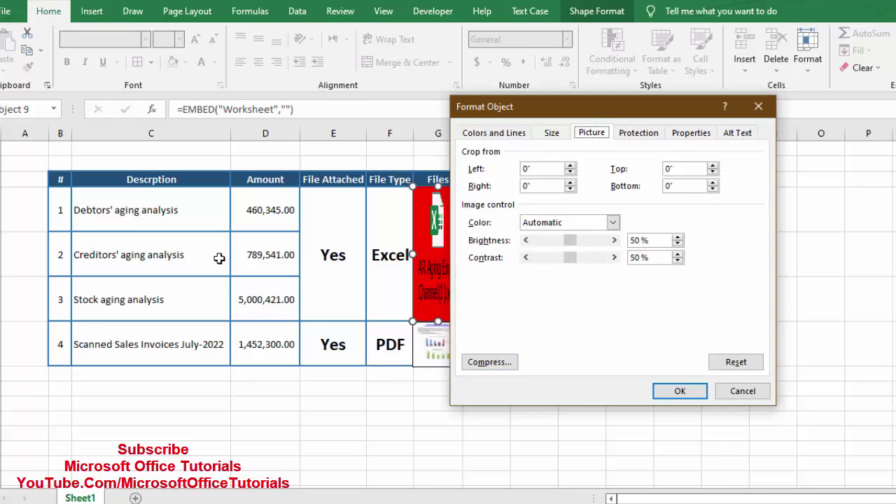
left_click(691, 133)
mouse_move(655, 109)
left_mouse_down()
mouse_move(355, 184)
mouse_move(258, 171)
left_mouse_up()
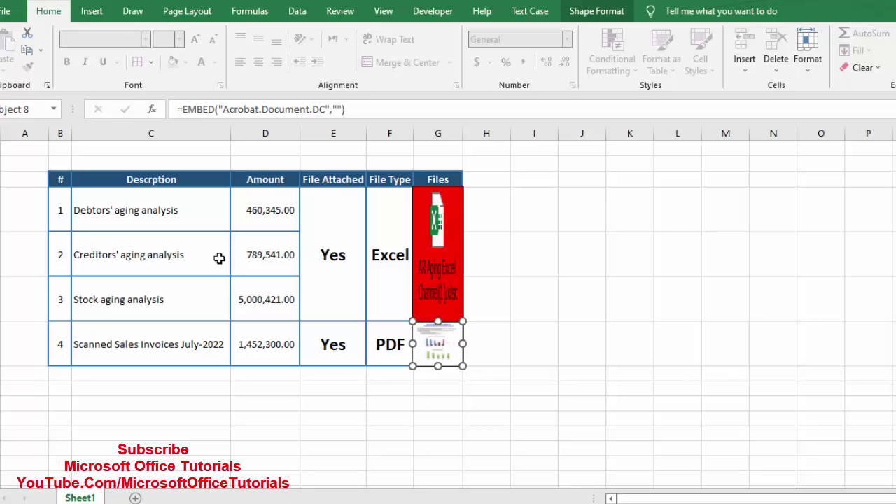
Set the embedded PDF object in row 4 of the table to Move and size with cells, and deselect it.
right_click(446, 334)
right_click(445, 335)
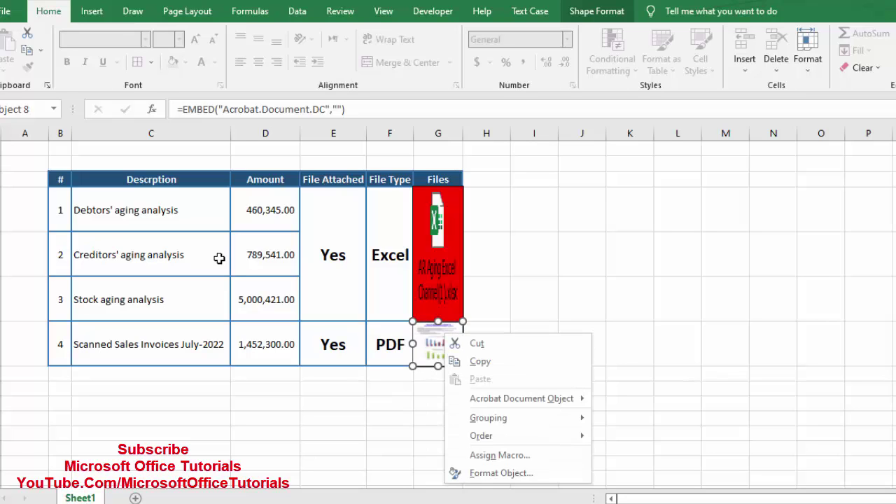
key("Down")
key("Down")
key("Down")
key("Down")
key("Return")
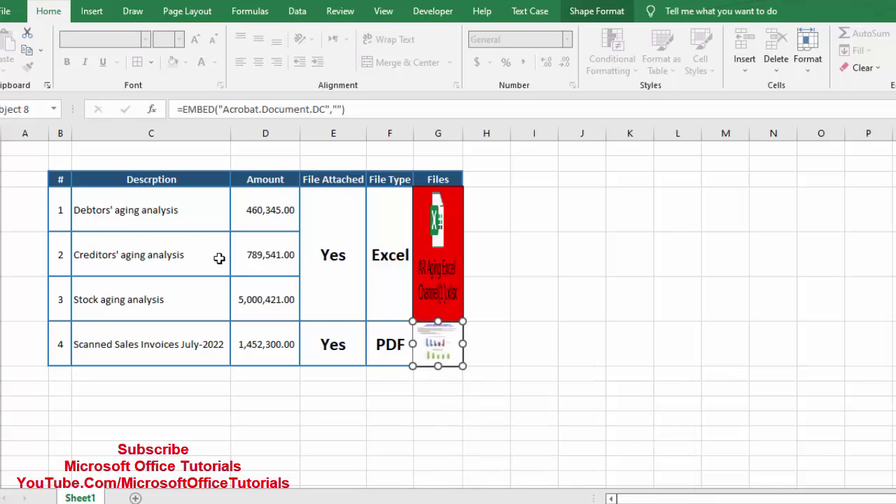
key("ctrl+Tab")
key("ctrl+Tab")
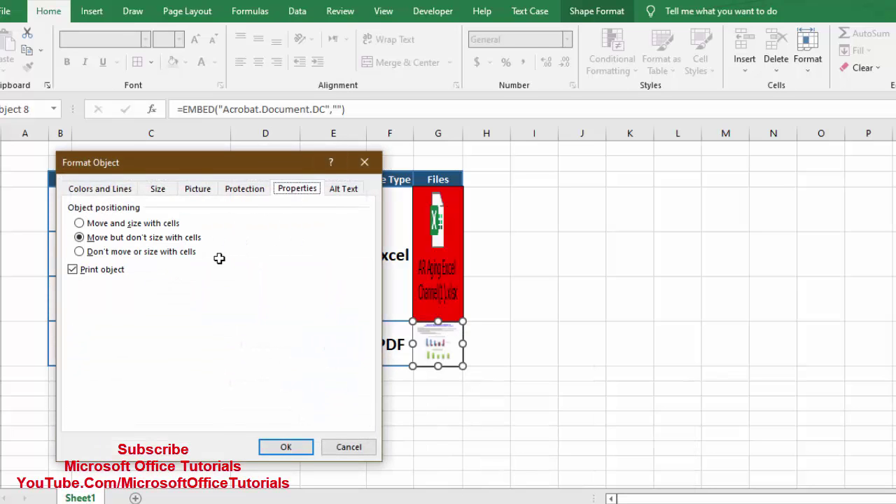
key("Tab")
key("Up")
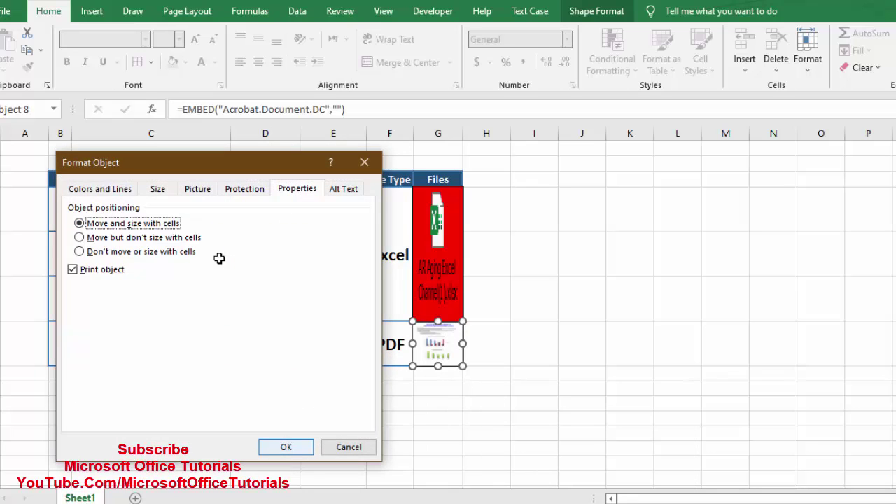
key("Return")
key("Escape")
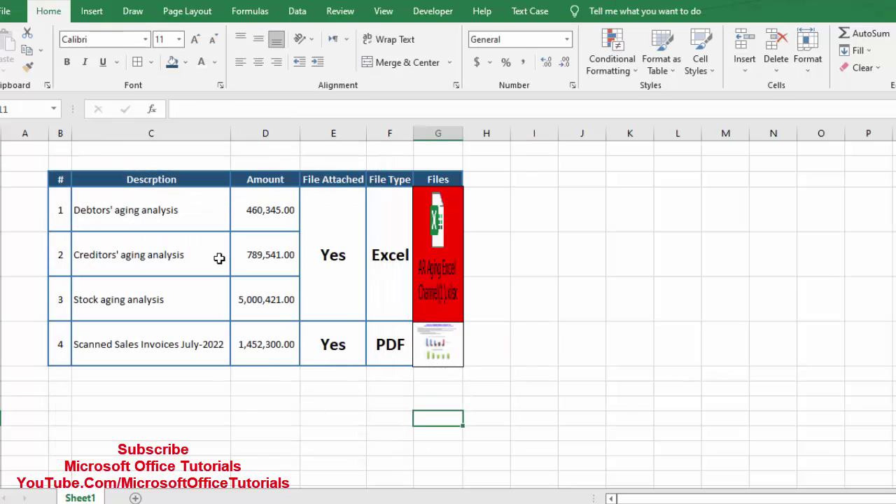